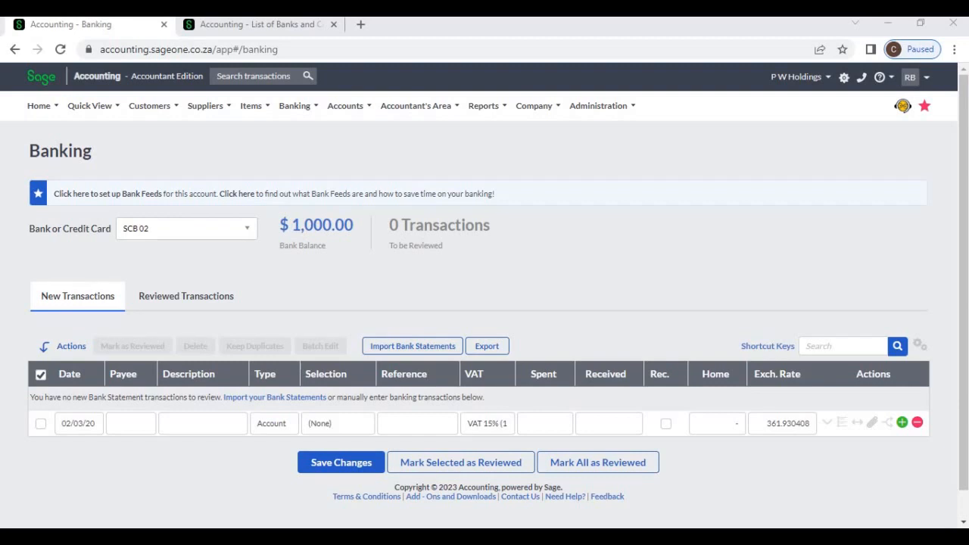
- Open the Banking page for entering bank transactions
{"action": "mouse_move", "coordinate": [298, 106]}
{"action": "mouse_move", "coordinate": [311, 178]}
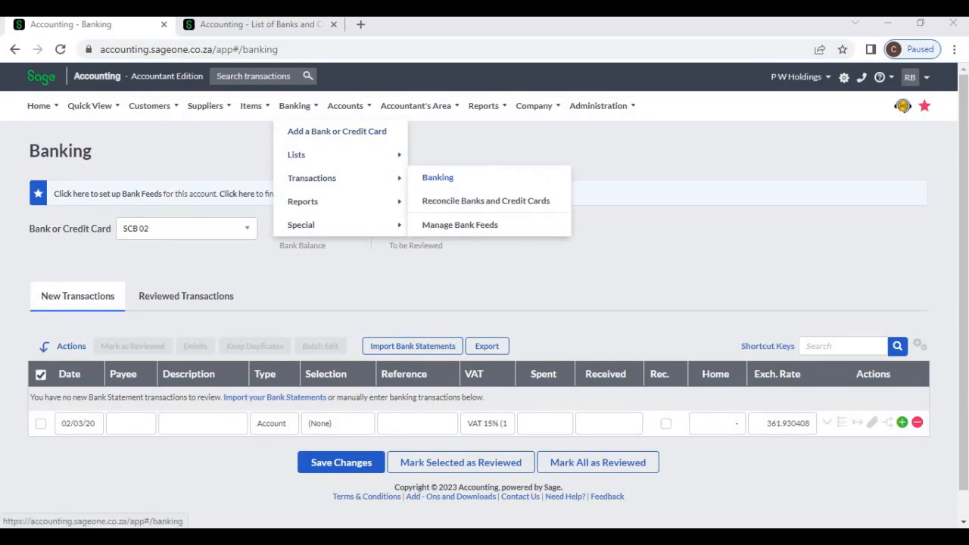
{"action": "left_click", "coordinate": [437, 177]}
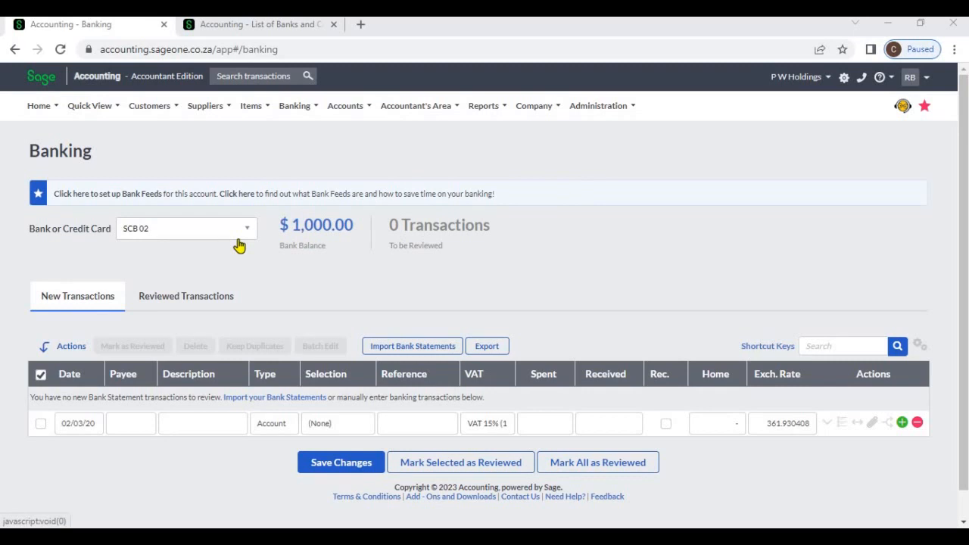
- Check the default account setting for SCB 02 in the list of banks and credit cards, and return to Banking
{"action": "left_click", "coordinate": [242, 28]}
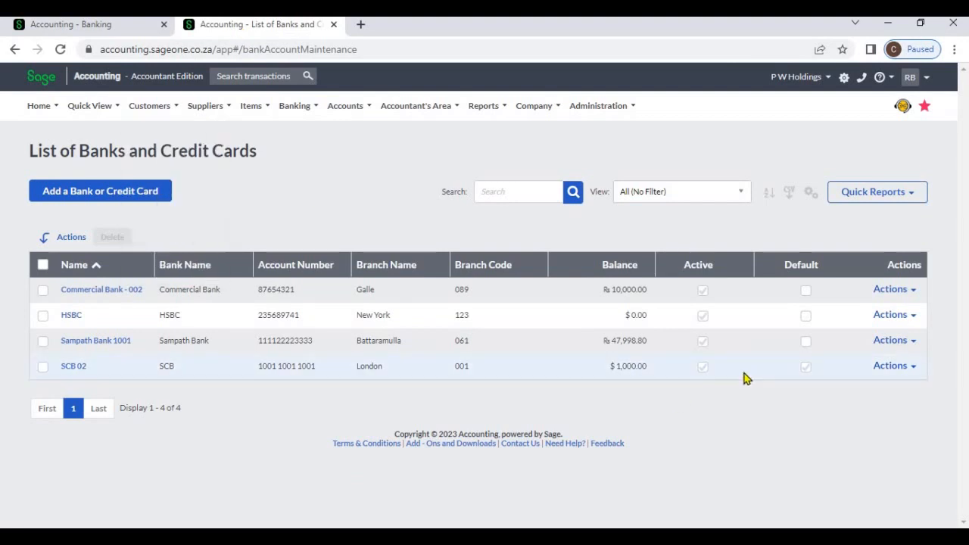
{"action": "left_click", "coordinate": [802, 371]}
{"action": "left_click", "coordinate": [98, 26]}
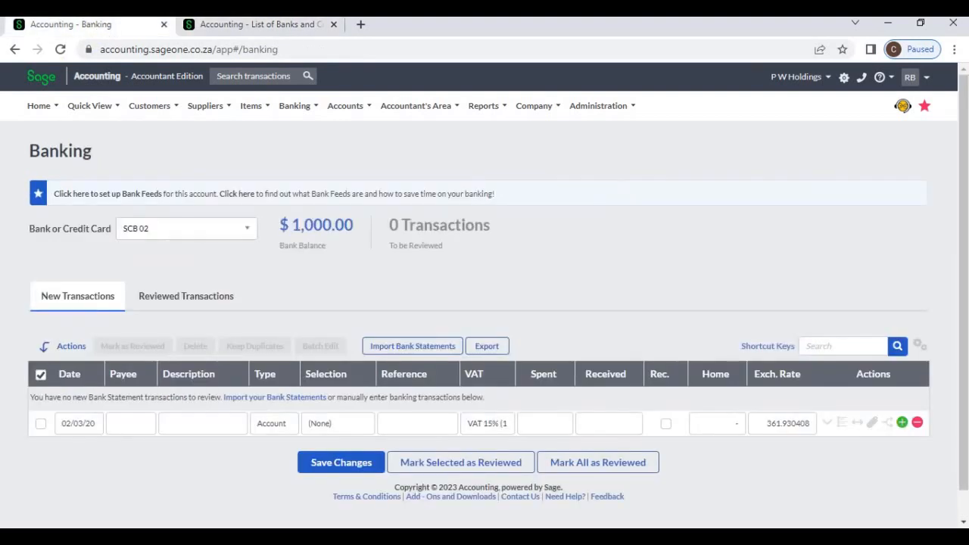
- Choose HSBC as the bank account and widen the Date column so the full date fits
{"action": "left_click", "coordinate": [179, 238]}
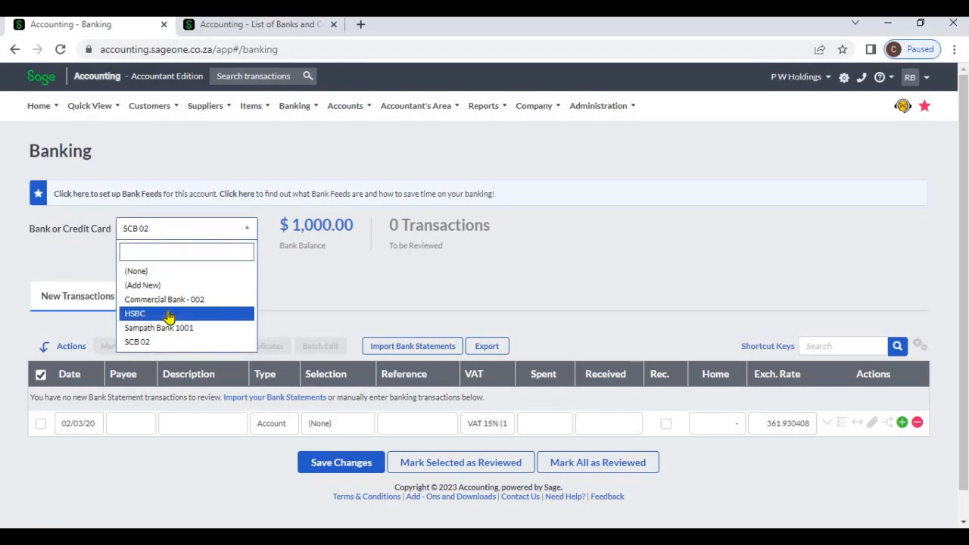
{"action": "left_click", "coordinate": [170, 314]}
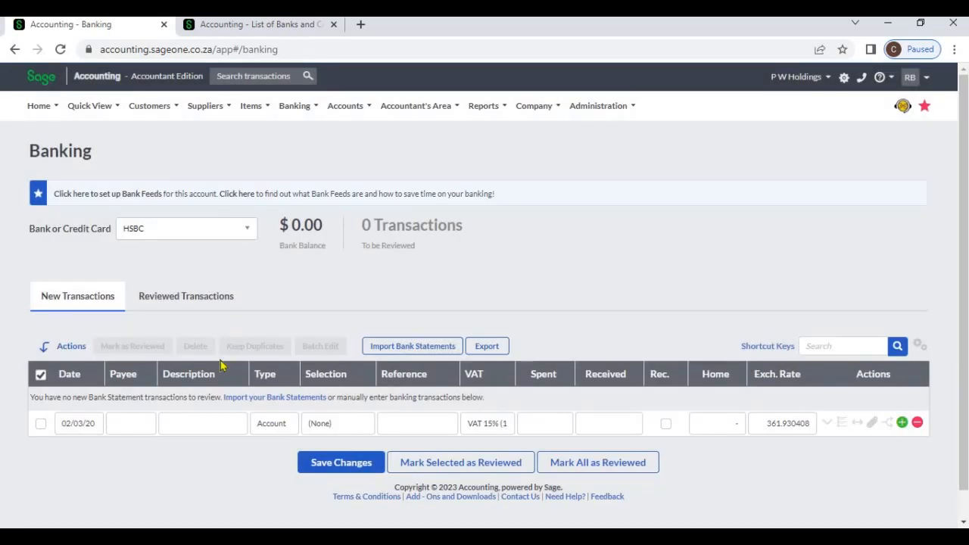
{"action": "left_click_drag", "start_coordinate": [101, 371], "coordinate": [116, 372]}
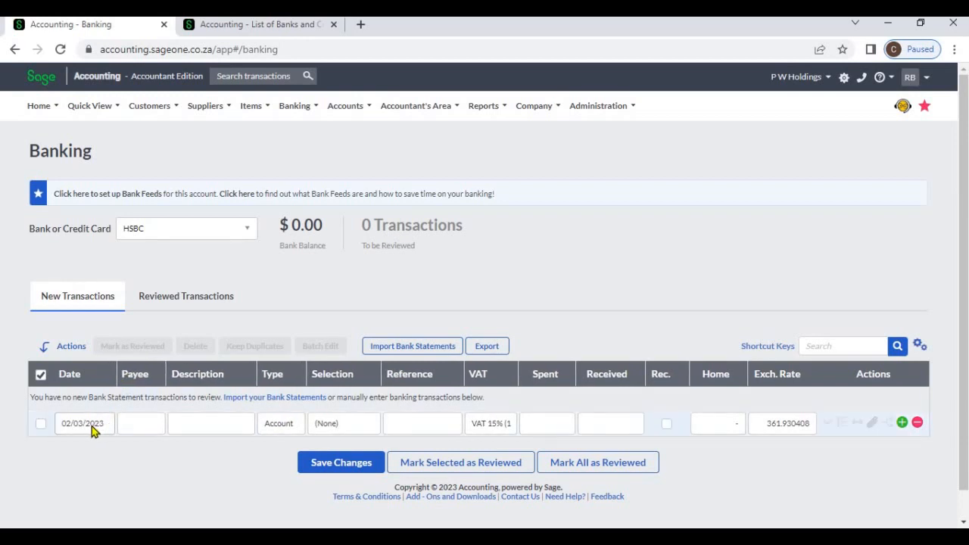
- Examine the payee, description and available transaction types on the blank transaction line
{"action": "left_click", "coordinate": [148, 425]}
{"action": "left_click", "coordinate": [203, 423]}
{"action": "left_click", "coordinate": [295, 431]}
{"action": "left_click", "coordinate": [295, 430]}
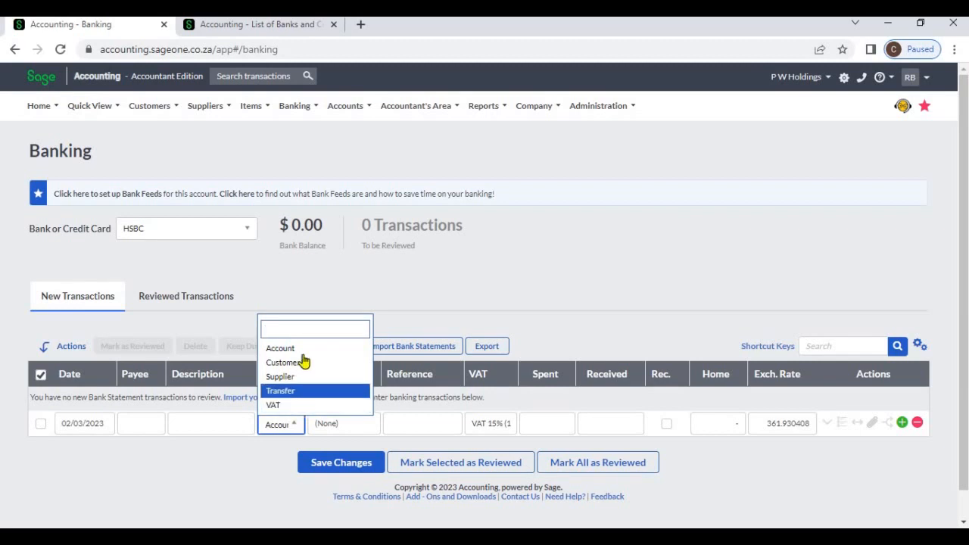
{"action": "left_click", "coordinate": [334, 412]}
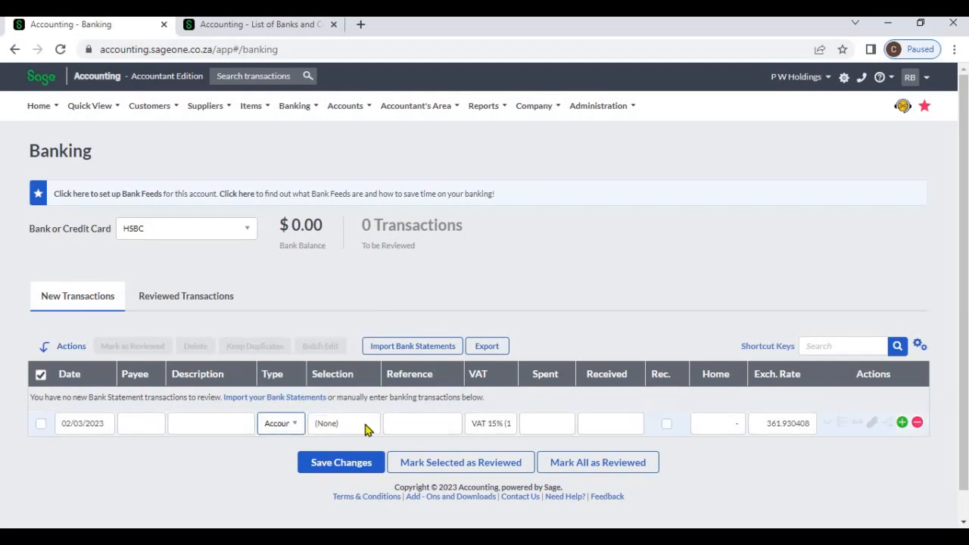
- Widen the Selection column and list the accounts available for the Account transaction type
{"action": "left_click_drag", "start_coordinate": [381, 374], "coordinate": [424, 378]}
{"action": "left_click", "coordinate": [391, 425]}
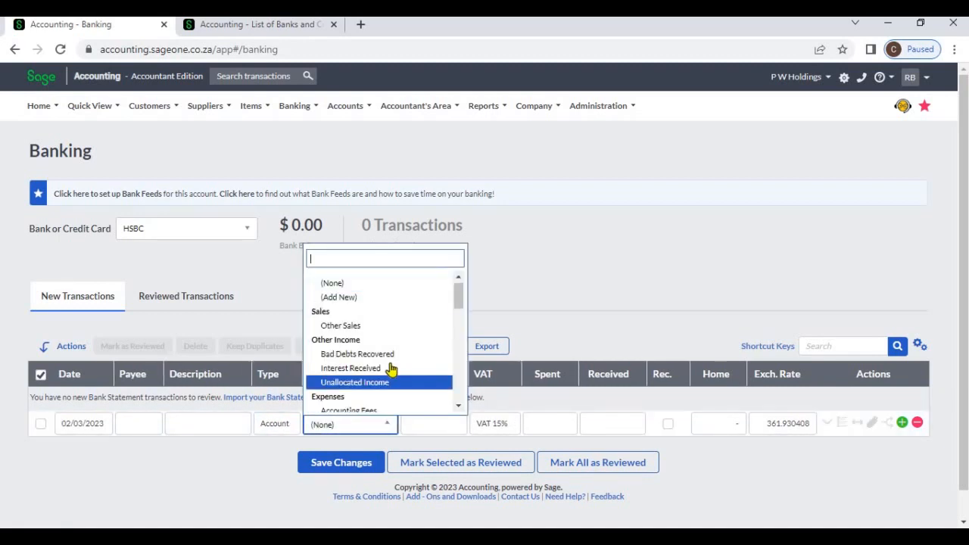
- Set the transaction line's type to Customer and view the customers available for selection
{"action": "left_click", "coordinate": [287, 424]}
{"action": "left_click", "coordinate": [287, 425]}
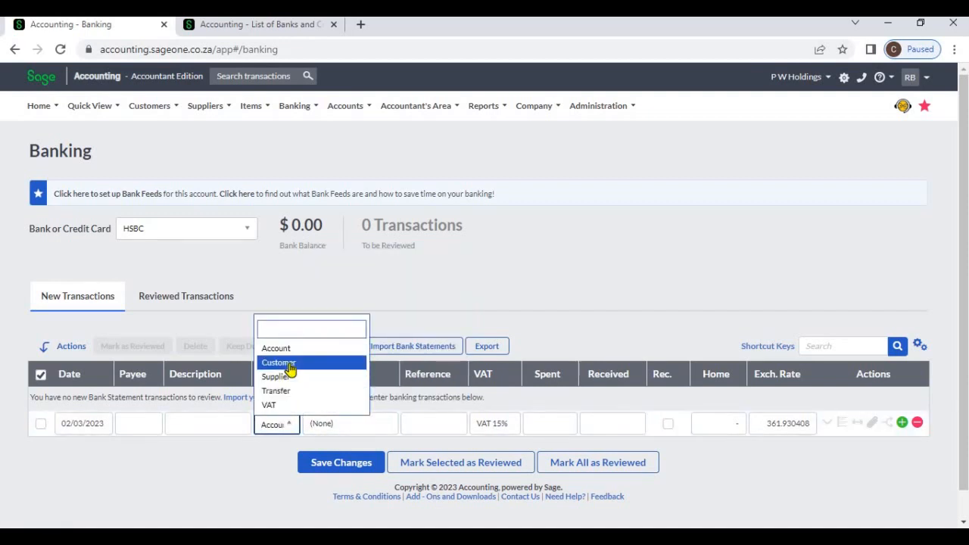
{"action": "left_click", "coordinate": [286, 363]}
{"action": "left_click", "coordinate": [375, 432]}
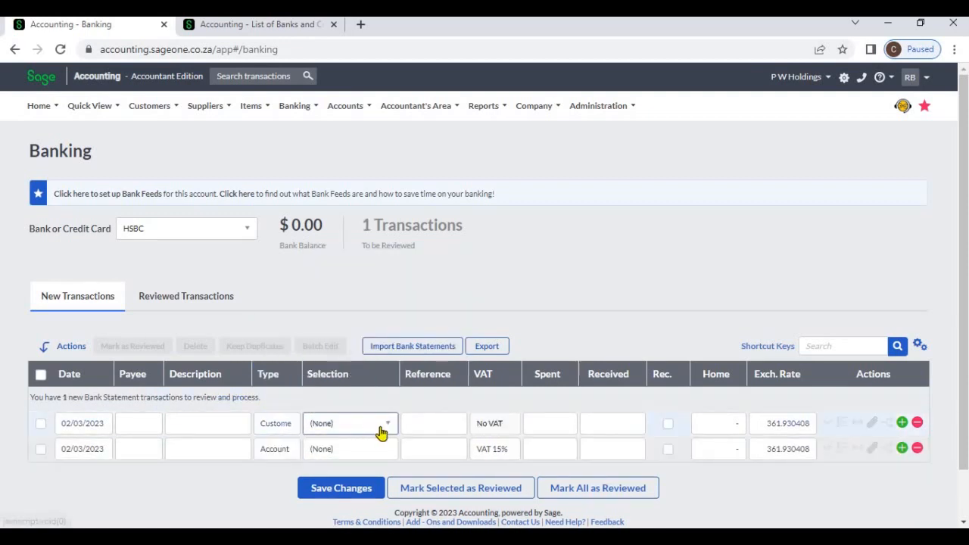
{"action": "left_click", "coordinate": [381, 428]}
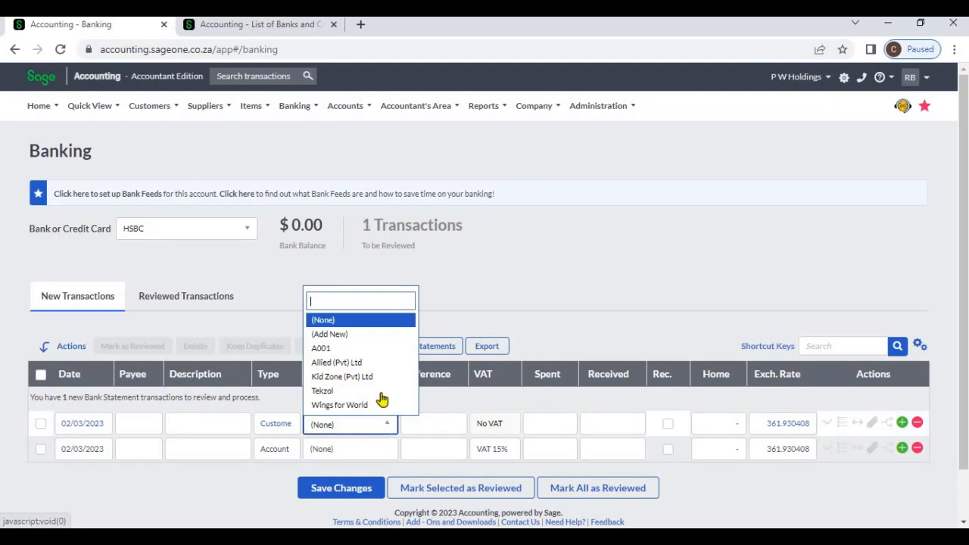
{"action": "left_click", "coordinate": [446, 318]}
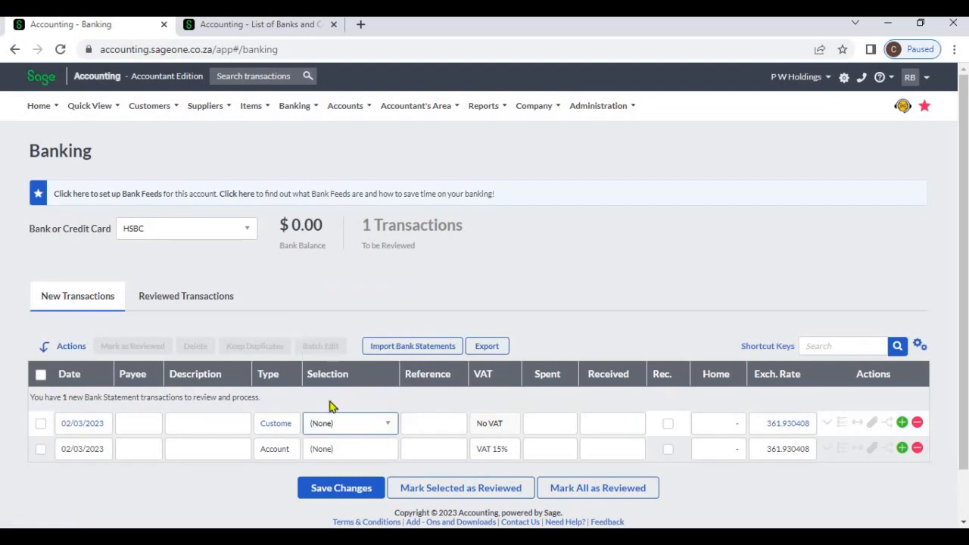
- Change the first transaction line's type to Supplier and view the suppliers available for selection
{"action": "left_click", "coordinate": [292, 428]}
{"action": "left_click", "coordinate": [292, 429]}
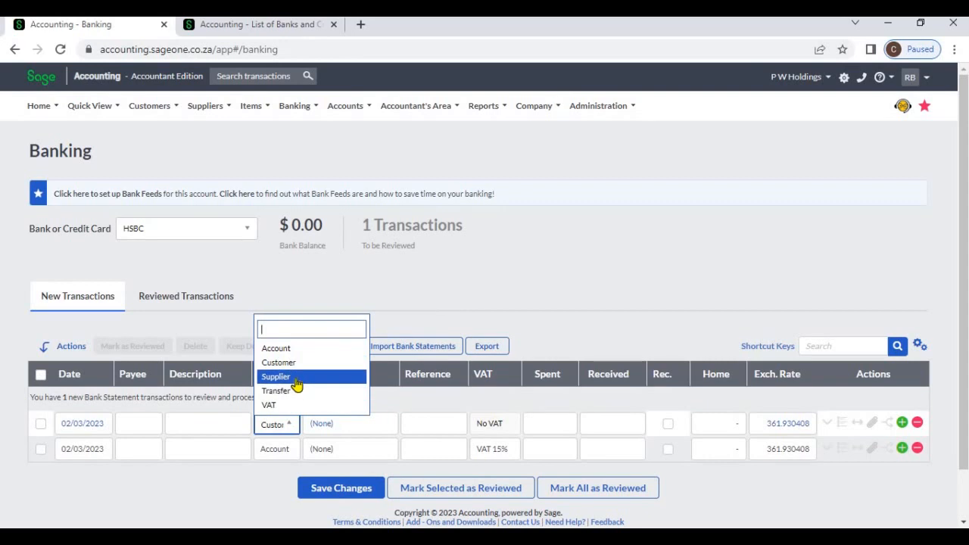
{"action": "left_click", "coordinate": [292, 376]}
{"action": "left_click", "coordinate": [376, 431]}
{"action": "left_click", "coordinate": [376, 430]}
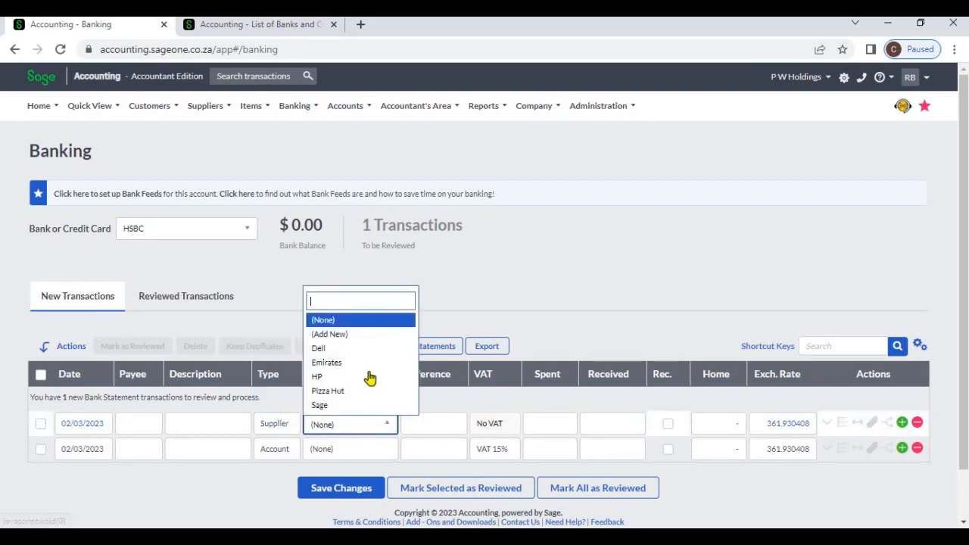
{"action": "left_click", "coordinate": [551, 320]}
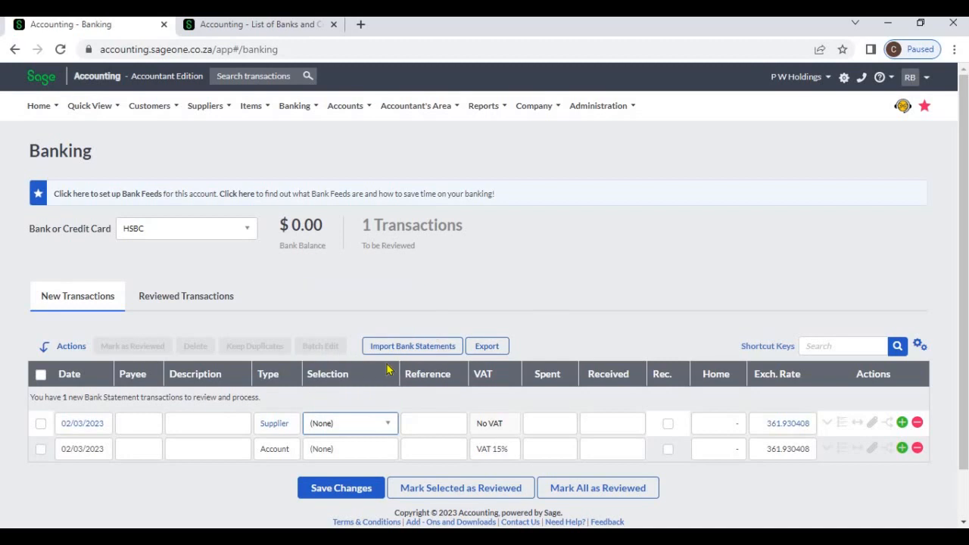
- Change the first transaction line's type to Transfer and view the bank accounts available for selection
{"action": "left_click", "coordinate": [294, 428]}
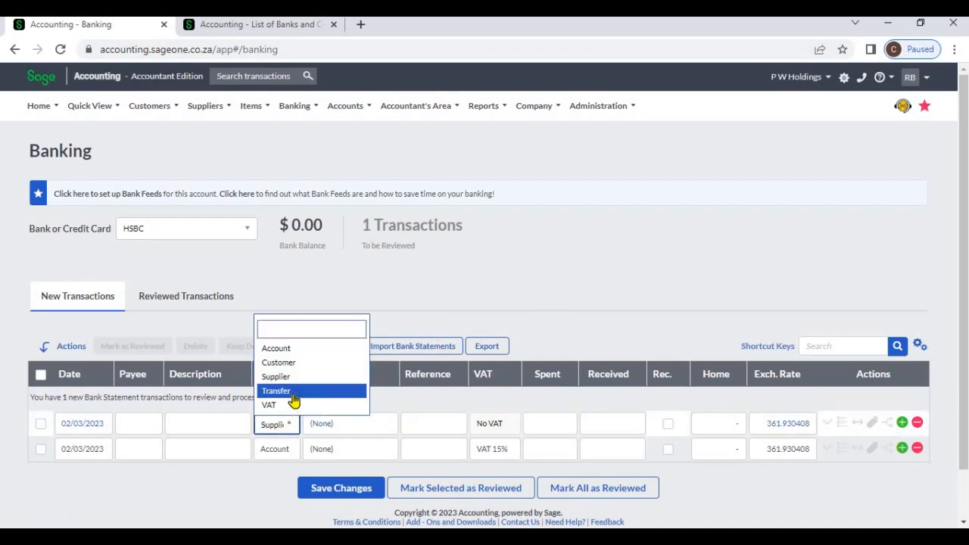
{"action": "left_click", "coordinate": [292, 394]}
{"action": "left_click", "coordinate": [371, 429]}
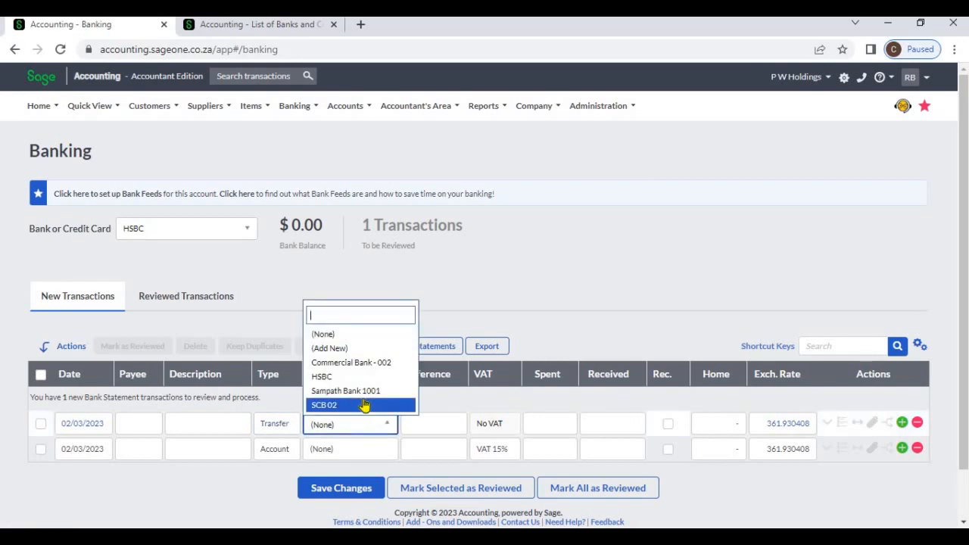
{"action": "left_click", "coordinate": [344, 422]}
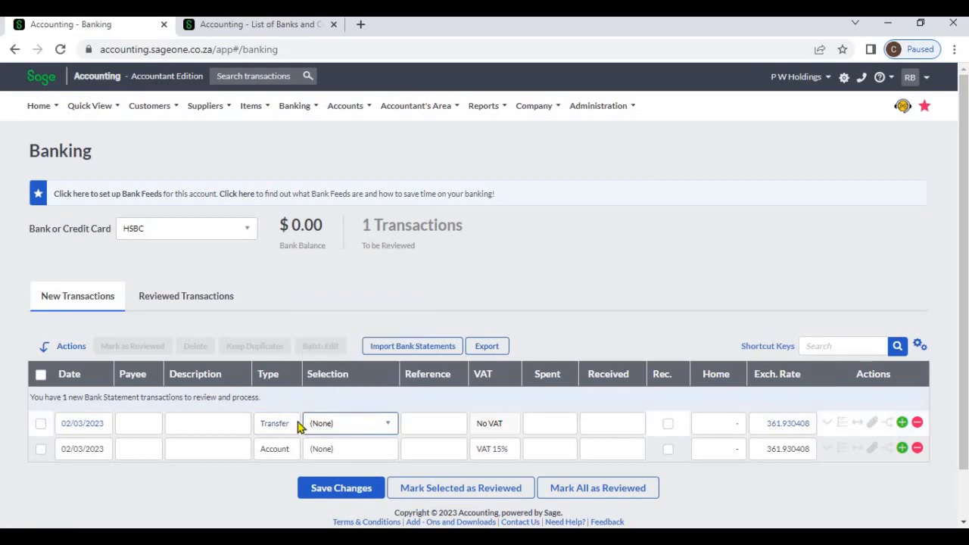
- Change the first line's type to VAT, view its selection options and widen the Selection column slightly
{"action": "left_click", "coordinate": [287, 428]}
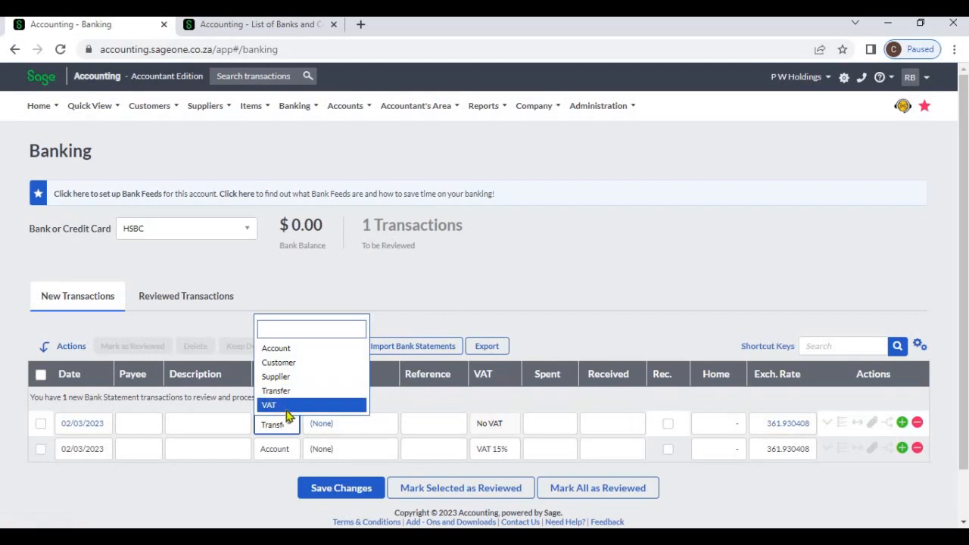
{"action": "left_click", "coordinate": [285, 404]}
{"action": "left_click", "coordinate": [382, 422]}
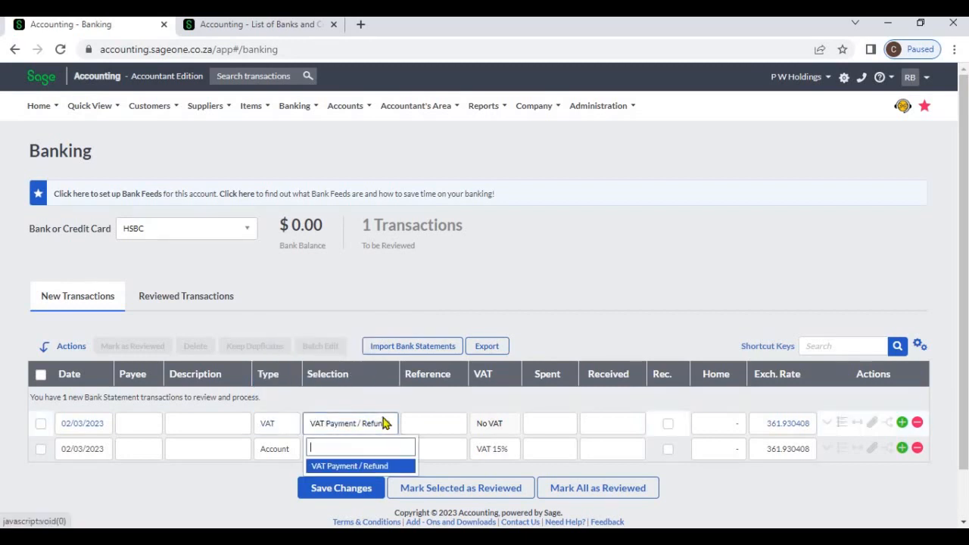
{"action": "left_click", "coordinate": [549, 334]}
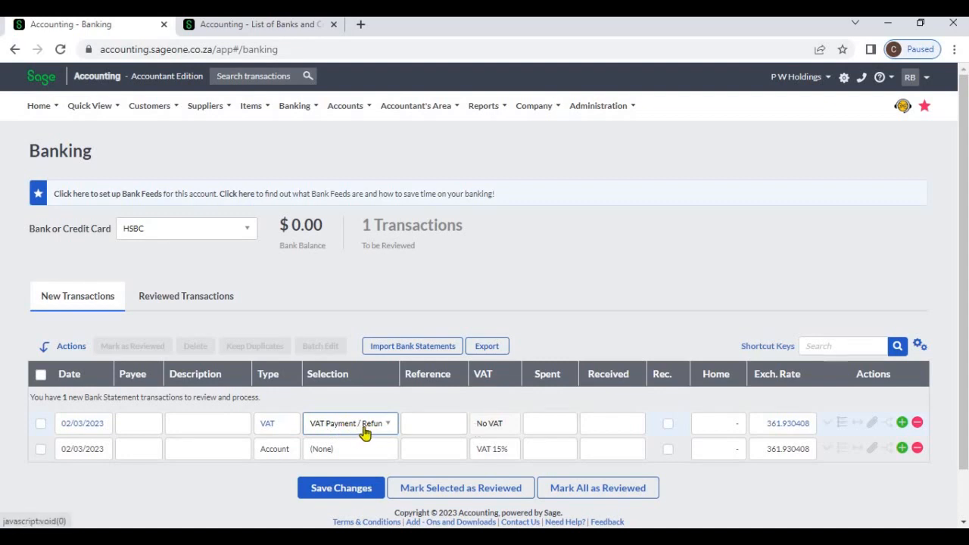
{"action": "left_click_drag", "start_coordinate": [395, 376], "coordinate": [411, 380]}
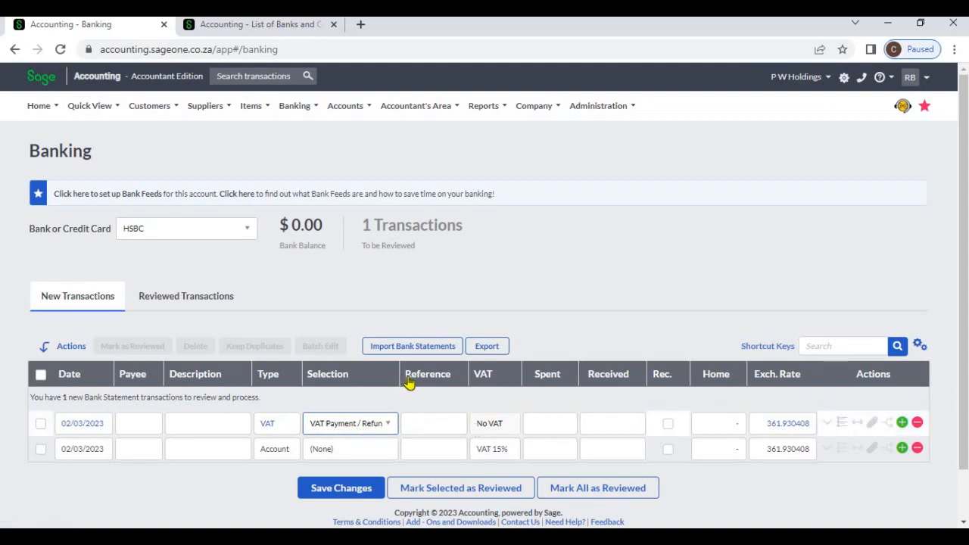
- Set the first transaction line's type back to Account and check its account selection
{"action": "left_click", "coordinate": [289, 429]}
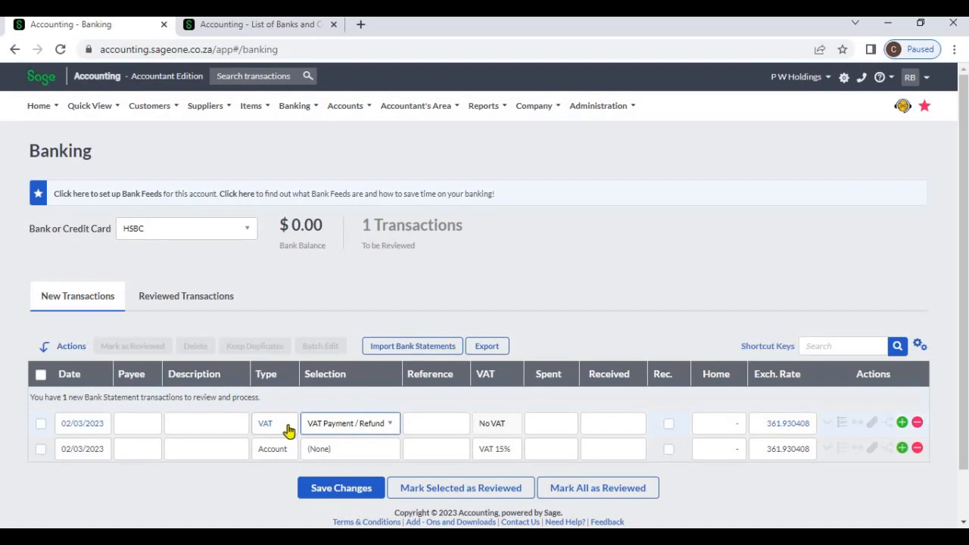
{"action": "left_click", "coordinate": [292, 429]}
{"action": "left_click", "coordinate": [283, 350]}
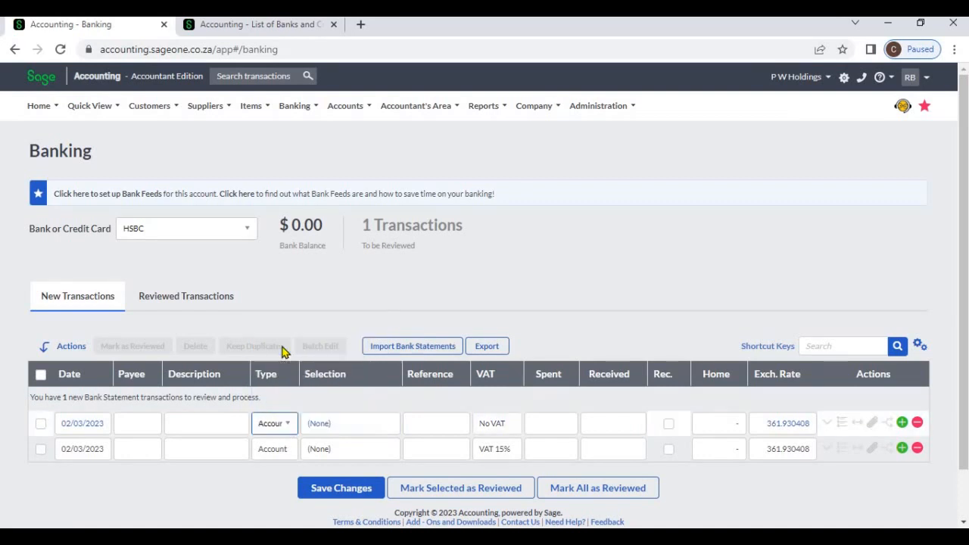
{"action": "left_click", "coordinate": [366, 433]}
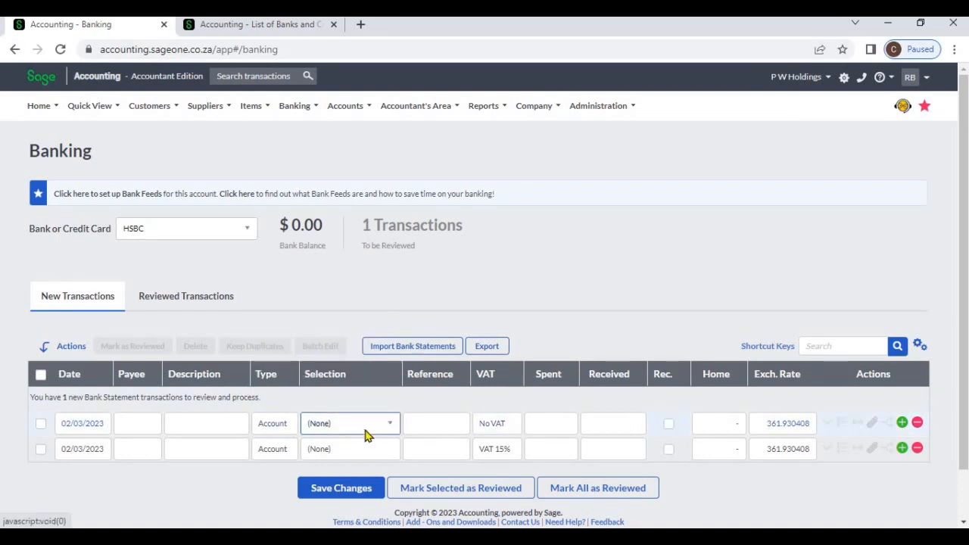
{"action": "left_click", "coordinate": [367, 433]}
{"action": "left_click", "coordinate": [451, 425]}
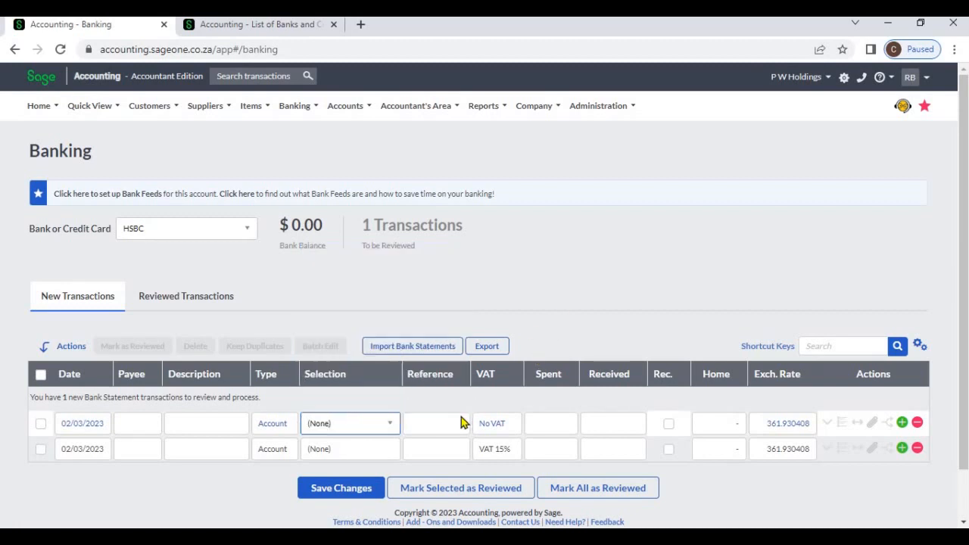
- Examine the Reference, Spent and Received fields of the first transaction line
{"action": "left_click", "coordinate": [447, 425]}
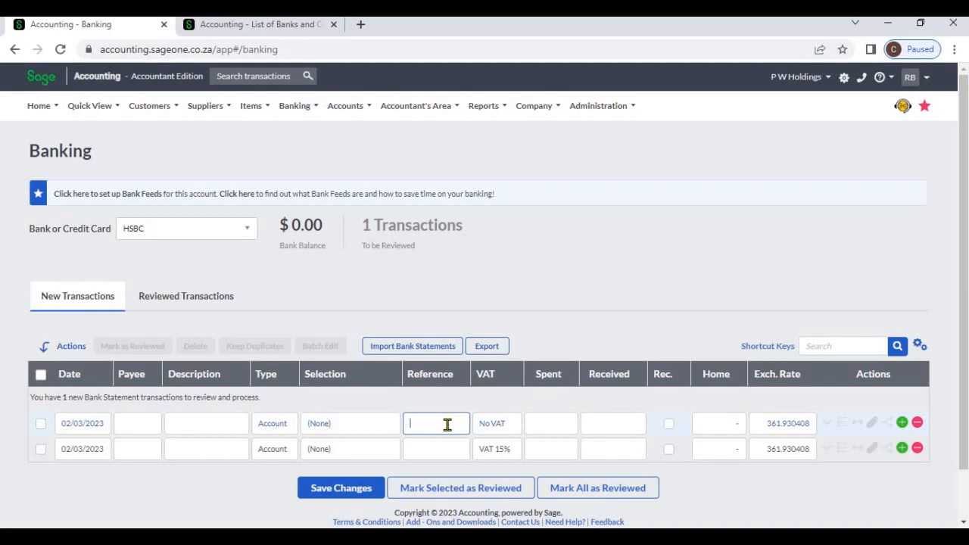
{"action": "left_click", "coordinate": [564, 428]}
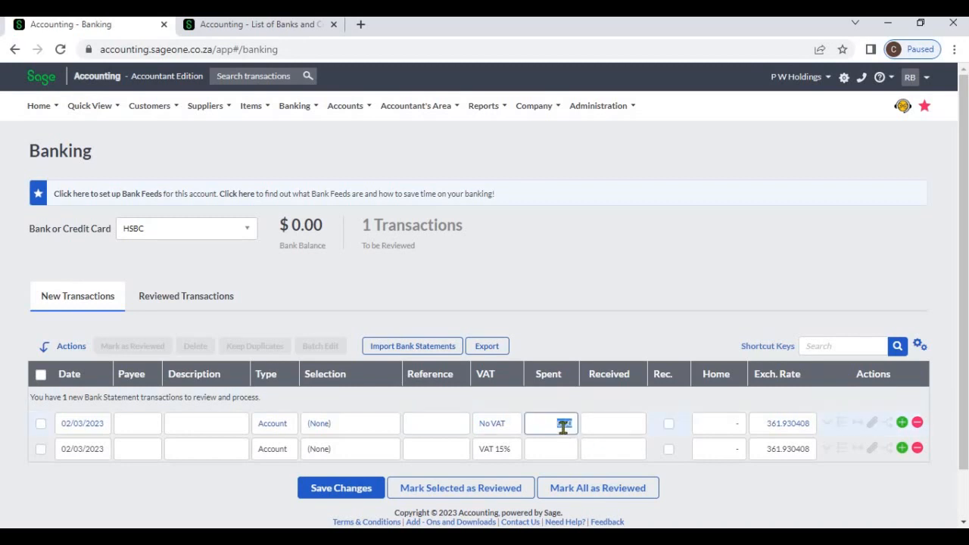
{"action": "left_click", "coordinate": [600, 427]}
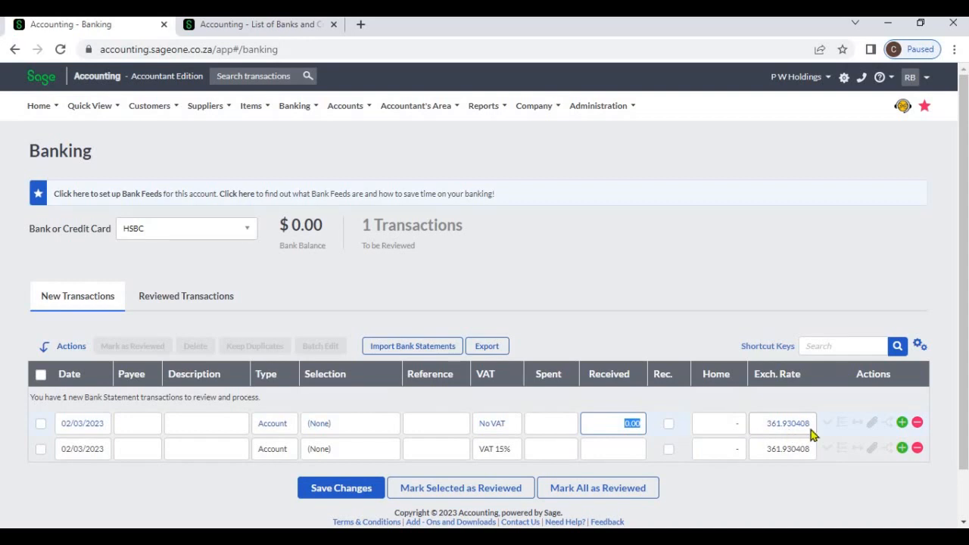
- Switch the bank account to Commercial Bank - 002, discarding the unsaved changes
{"action": "left_click", "coordinate": [246, 227]}
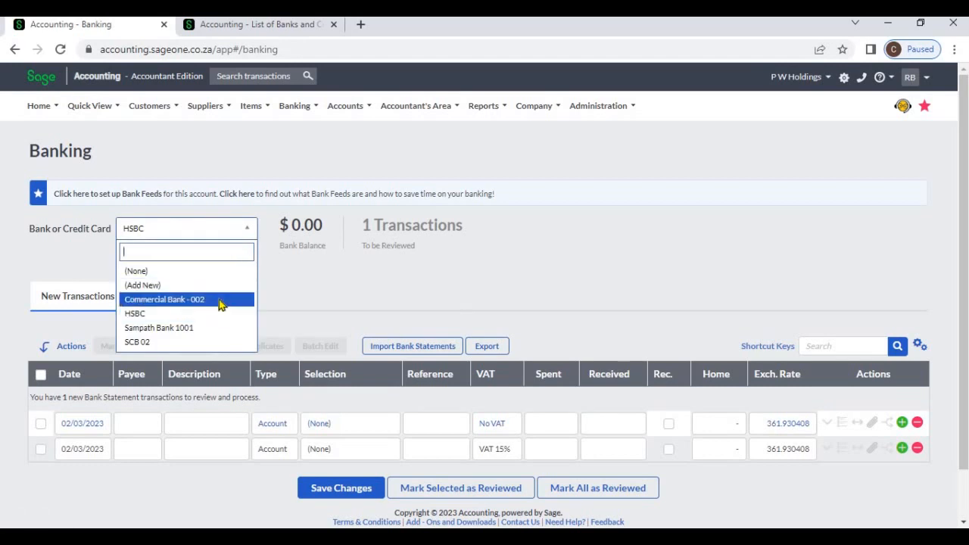
{"action": "left_click", "coordinate": [219, 301]}
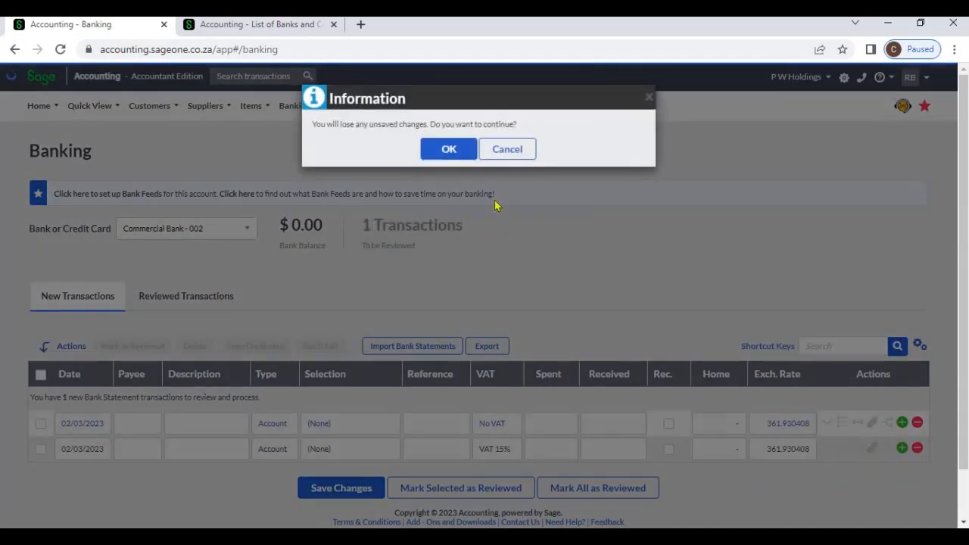
{"action": "key", "text": "Return"}
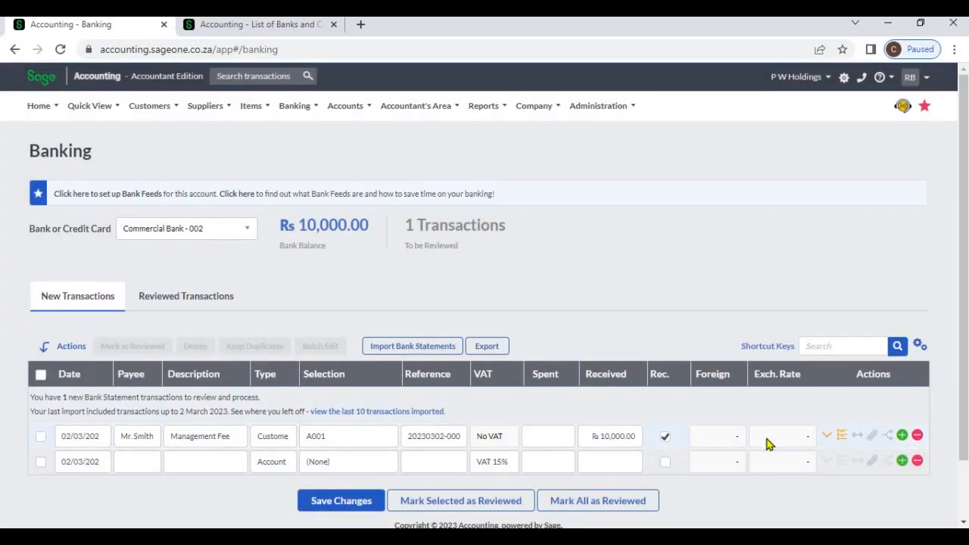
- Expand the blank transaction line to view its transaction details and comments area
{"action": "left_click", "coordinate": [827, 461]}
{"action": "scroll", "coordinate": [828, 452], "scroll_direction": "down", "scroll_amount": 2}
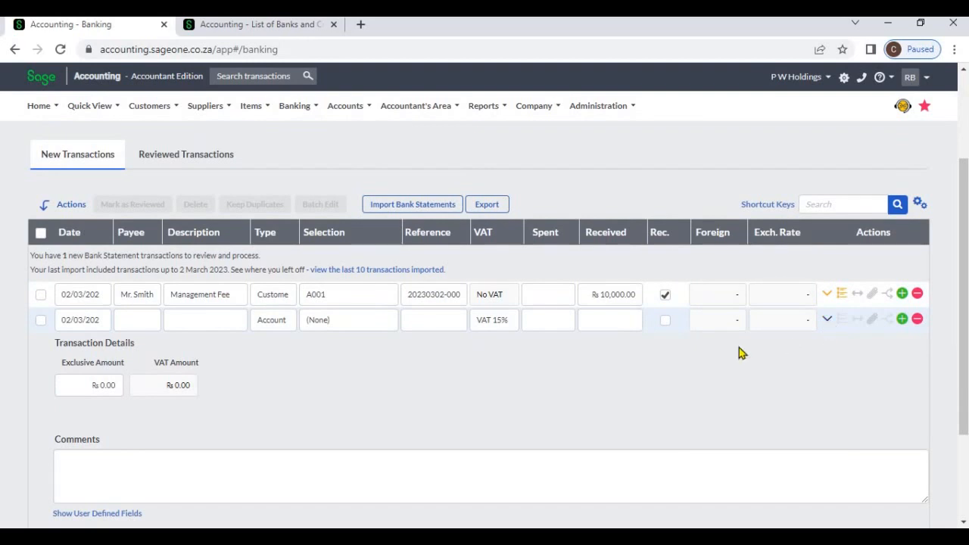
- View the exclusive amount and user defined fields of the blank transaction line, closing the fields without entering values
{"action": "left_click", "coordinate": [103, 392]}
{"action": "scroll", "coordinate": [481, 397], "scroll_direction": "down", "scroll_amount": 1}
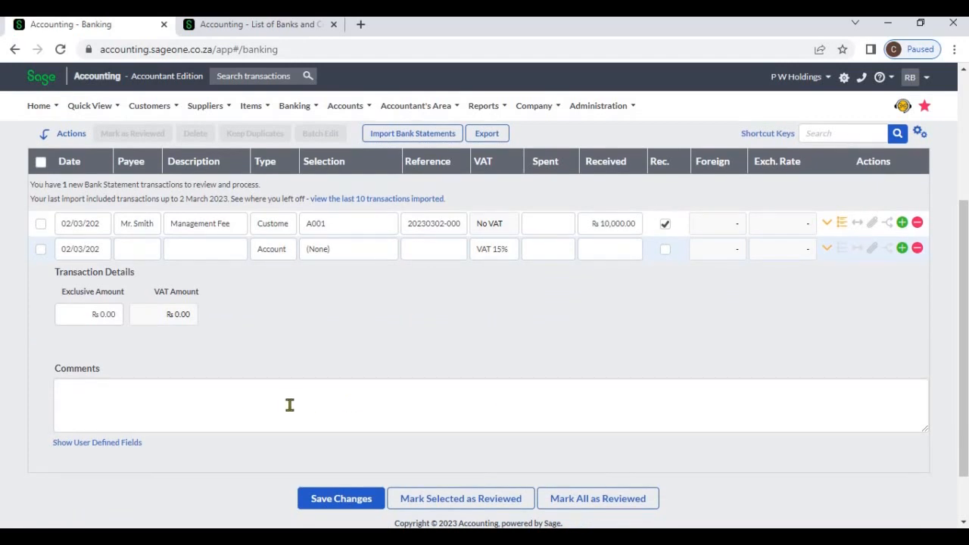
{"action": "left_click", "coordinate": [110, 451]}
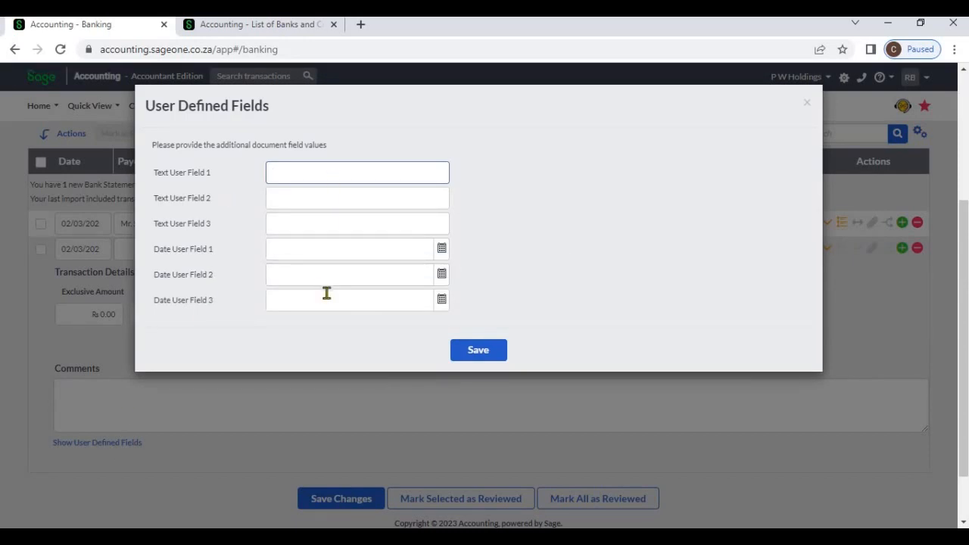
{"action": "left_click", "coordinate": [807, 105]}
- Allocate the blank transaction line to Accounting Fees, collapse its details, and enter 50,000 as the amount spent
{"action": "left_click", "coordinate": [338, 252]}
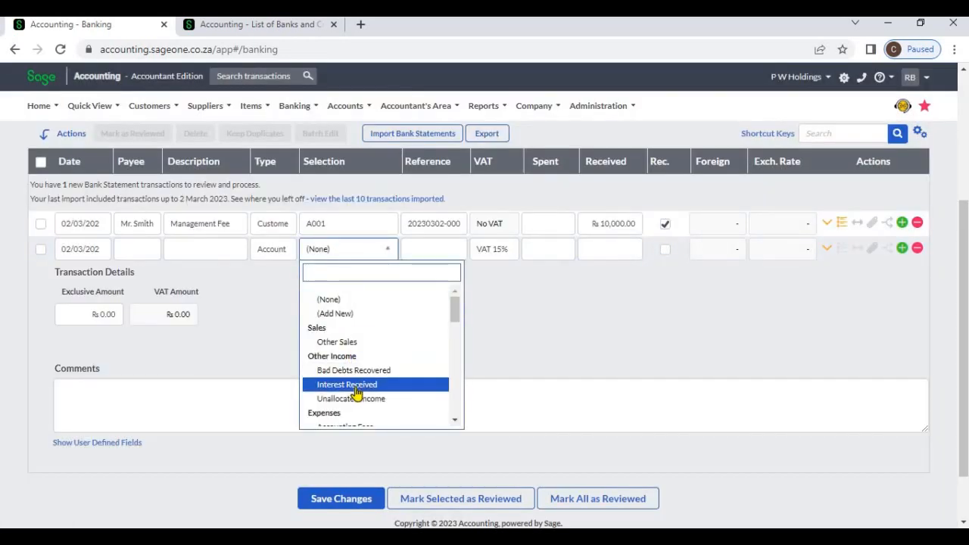
{"action": "scroll", "coordinate": [357, 388], "scroll_direction": "down", "scroll_amount": 1}
{"action": "left_click", "coordinate": [365, 370]}
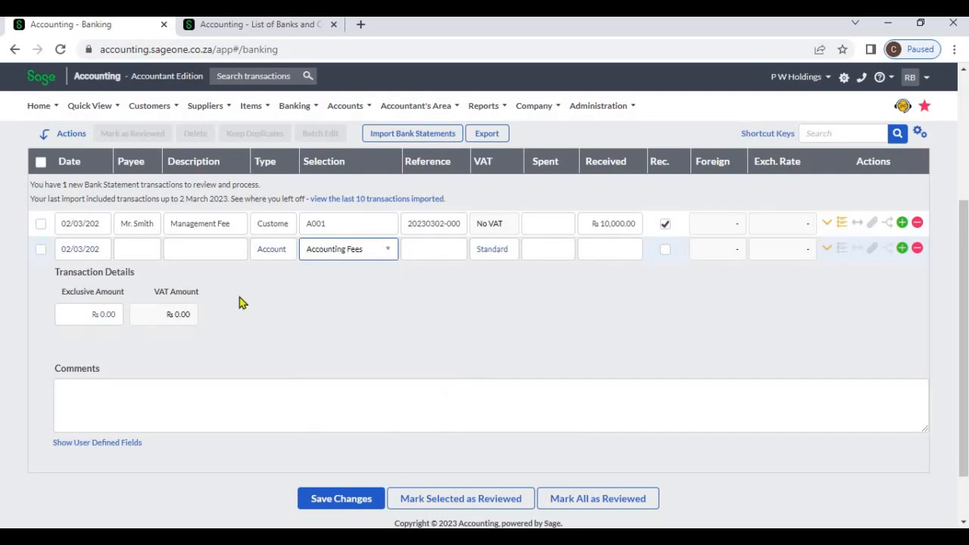
{"action": "left_click", "coordinate": [827, 250]}
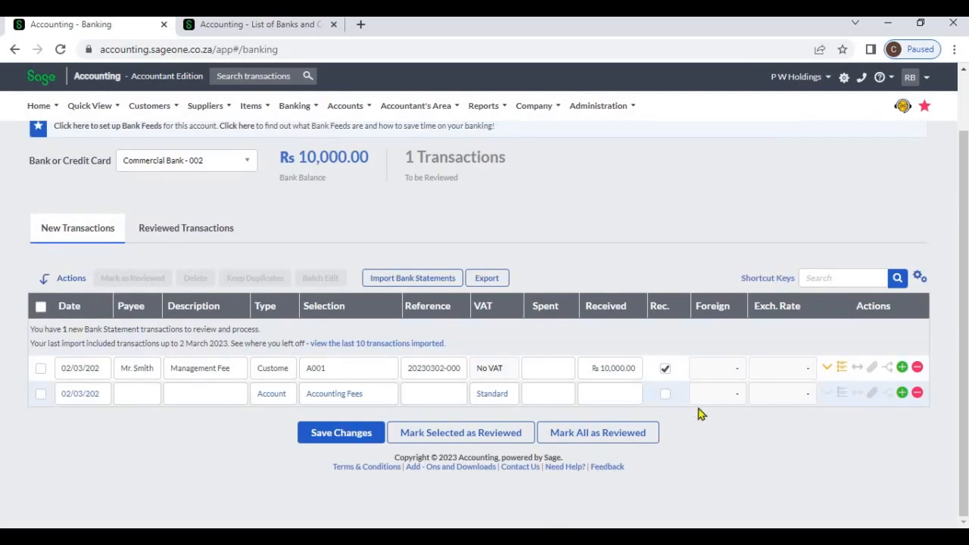
{"action": "left_click", "coordinate": [568, 393]}
{"action": "type", "text": "50,000"}
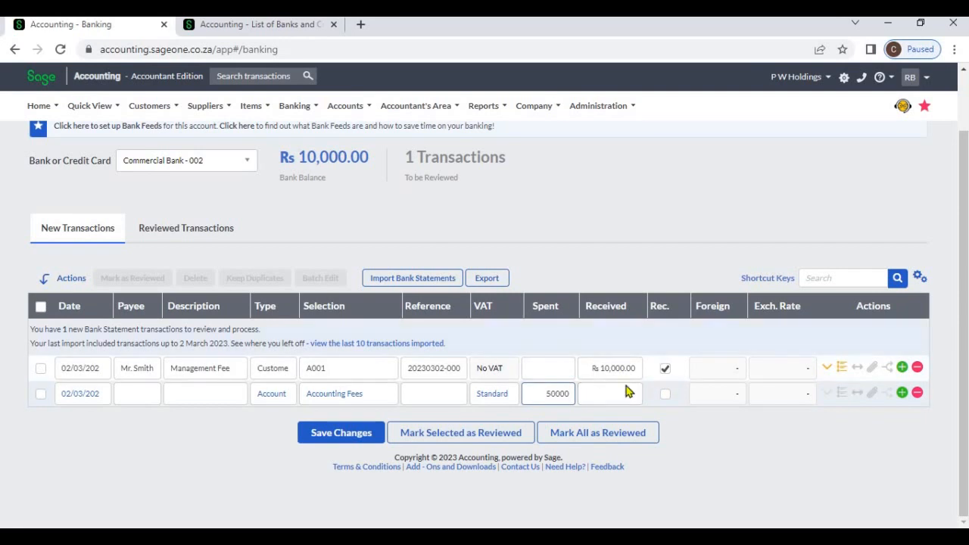
{"action": "left_click", "coordinate": [827, 437]}
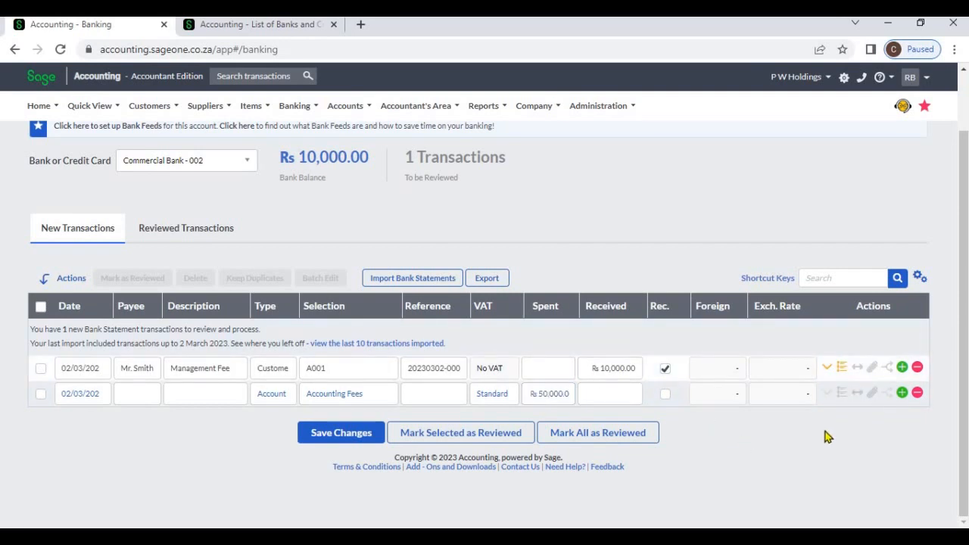
{"action": "left_click", "coordinate": [857, 393]}
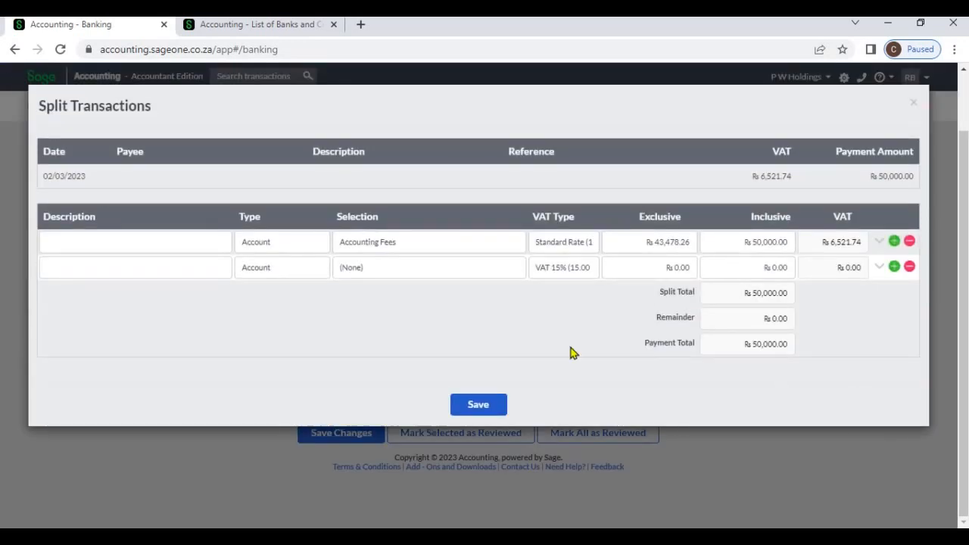
{"action": "left_click", "coordinate": [448, 245]}
{"action": "left_click", "coordinate": [913, 103]}
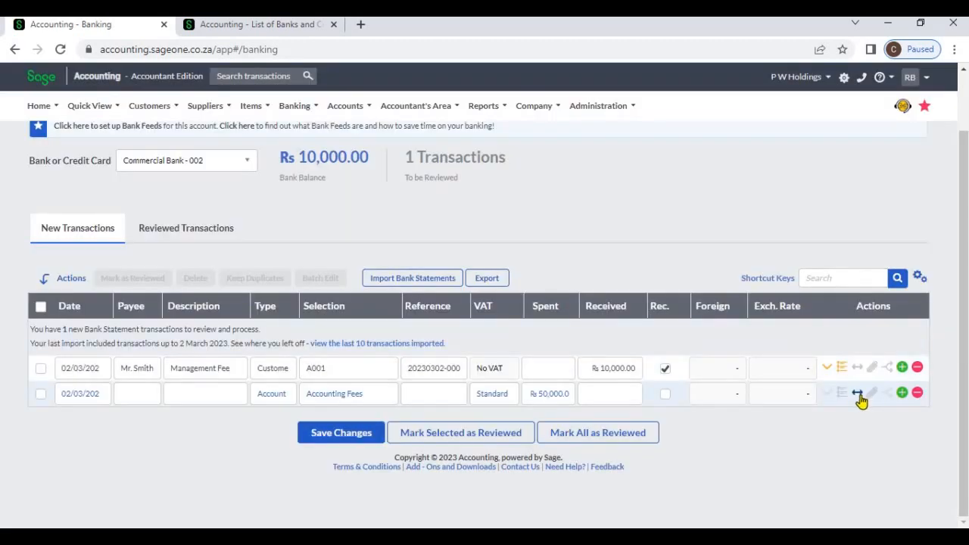
- Split the 50,000 payment, assigning the first split line to Advertising with an inclusive amount of 15,000
{"action": "left_click", "coordinate": [859, 395]}
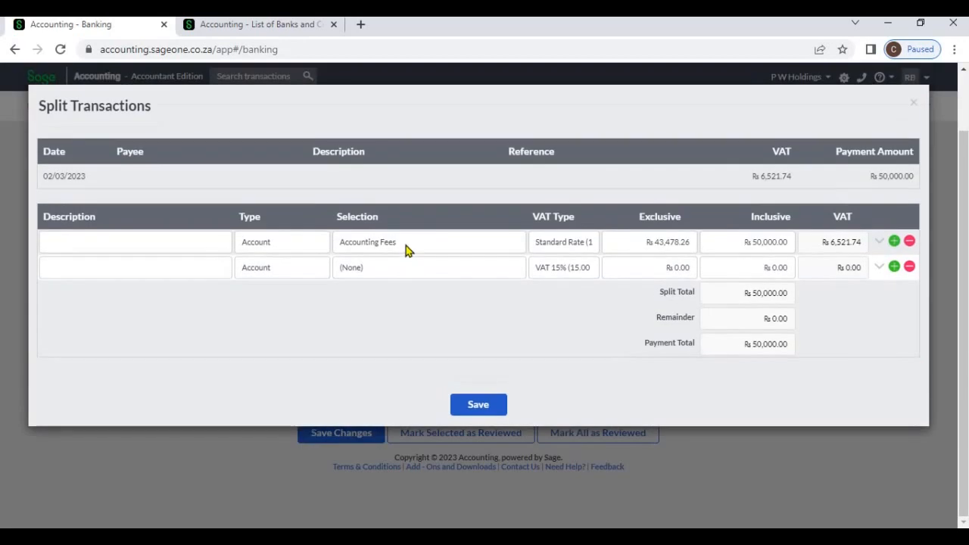
{"action": "left_click", "coordinate": [405, 244]}
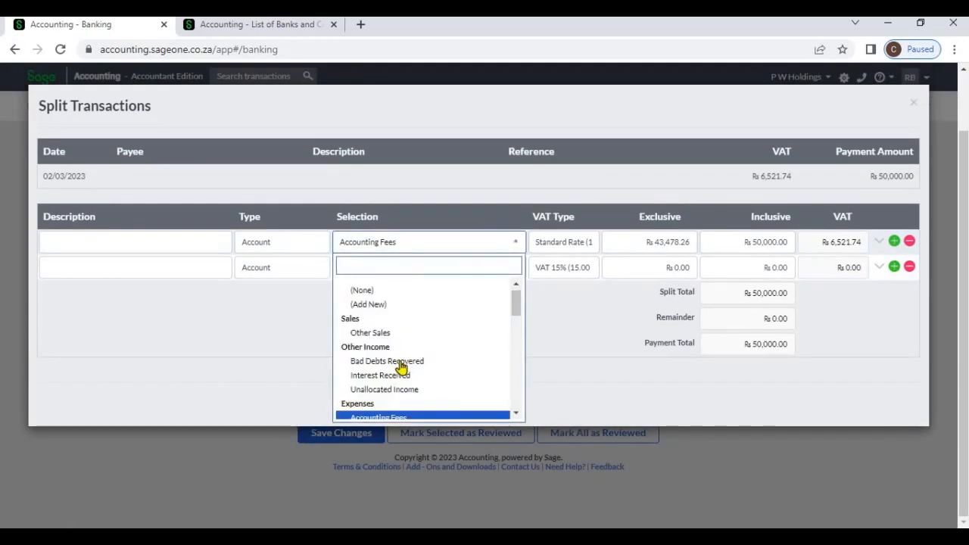
{"action": "scroll", "coordinate": [403, 371], "scroll_direction": "down", "scroll_amount": 1}
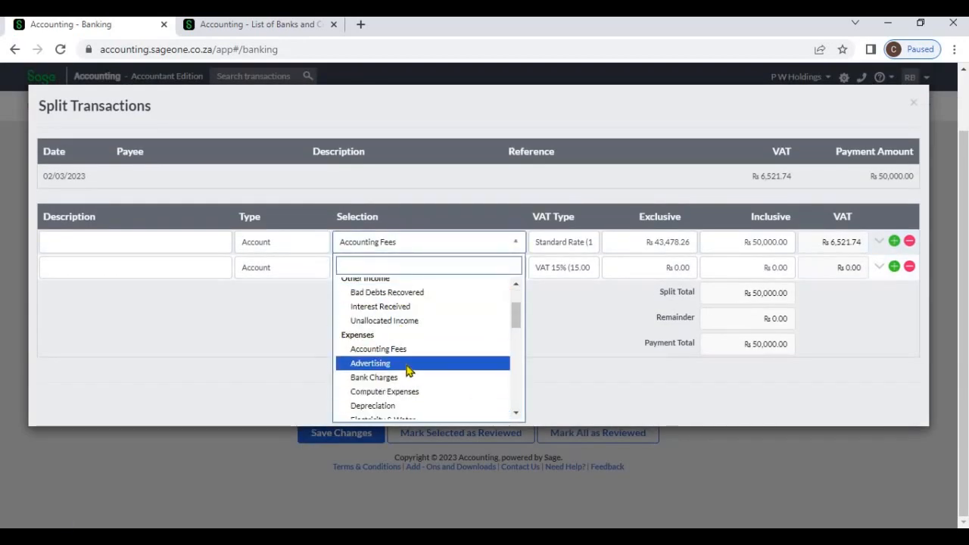
{"action": "left_click", "coordinate": [405, 362]}
{"action": "left_click", "coordinate": [653, 244]}
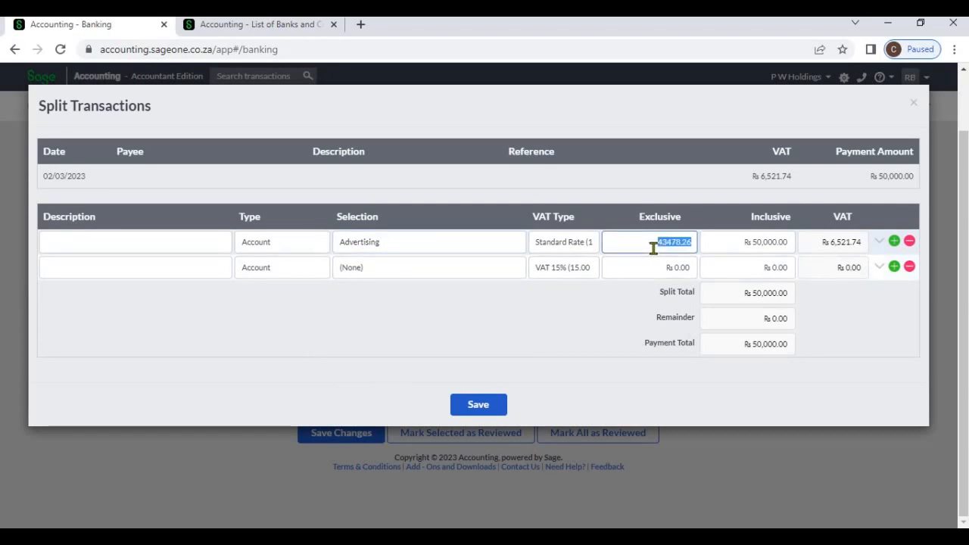
{"action": "left_click", "coordinate": [716, 246]}
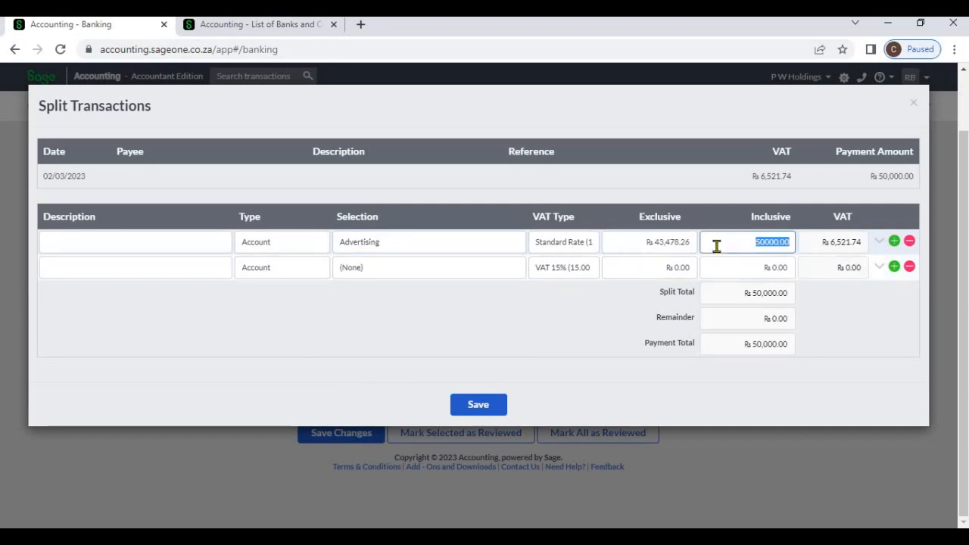
{"action": "type", "text": "15000"}
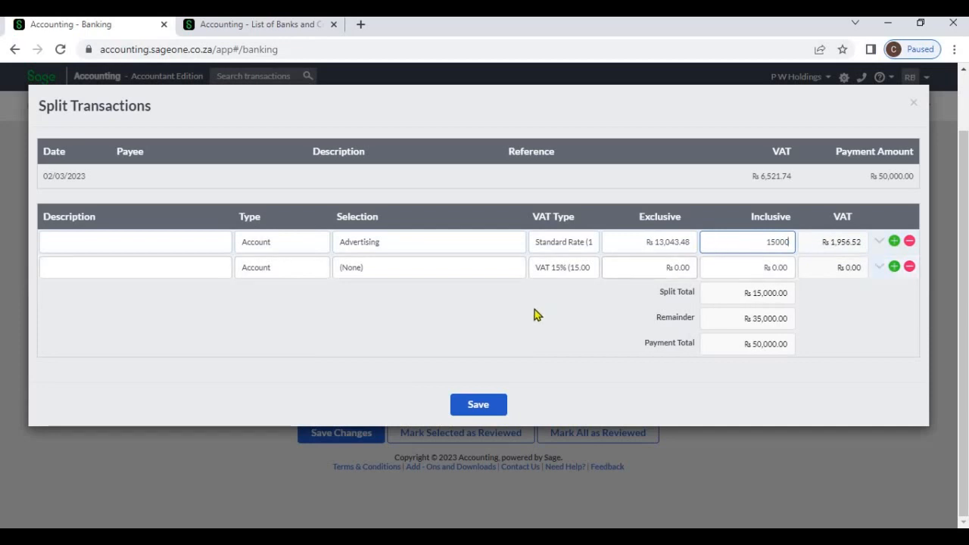
- Assign the second split line to Entertainment with an inclusive amount of 25,000
{"action": "left_click", "coordinate": [379, 291]}
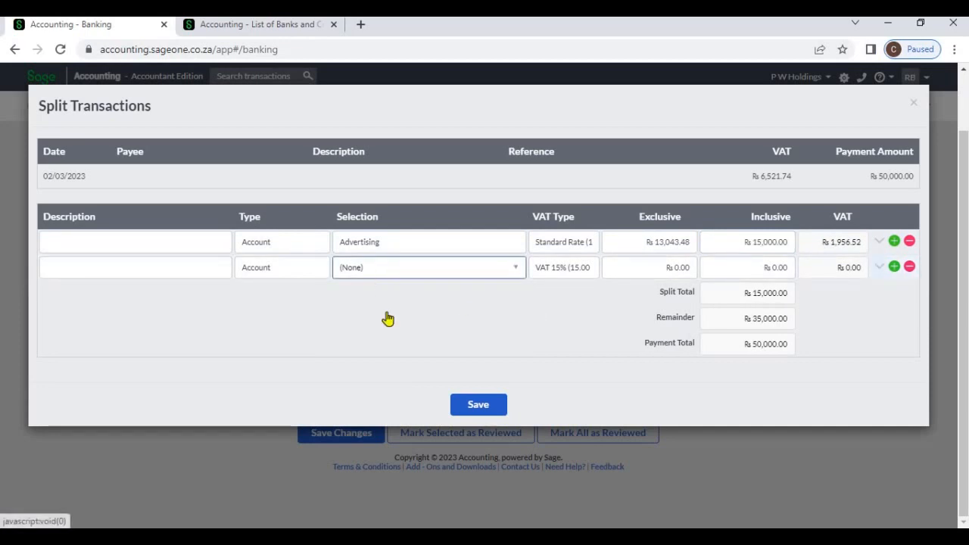
{"action": "left_click", "coordinate": [379, 276]}
{"action": "scroll", "coordinate": [402, 382], "scroll_direction": "down", "scroll_amount": 4}
{"action": "left_click", "coordinate": [403, 389]}
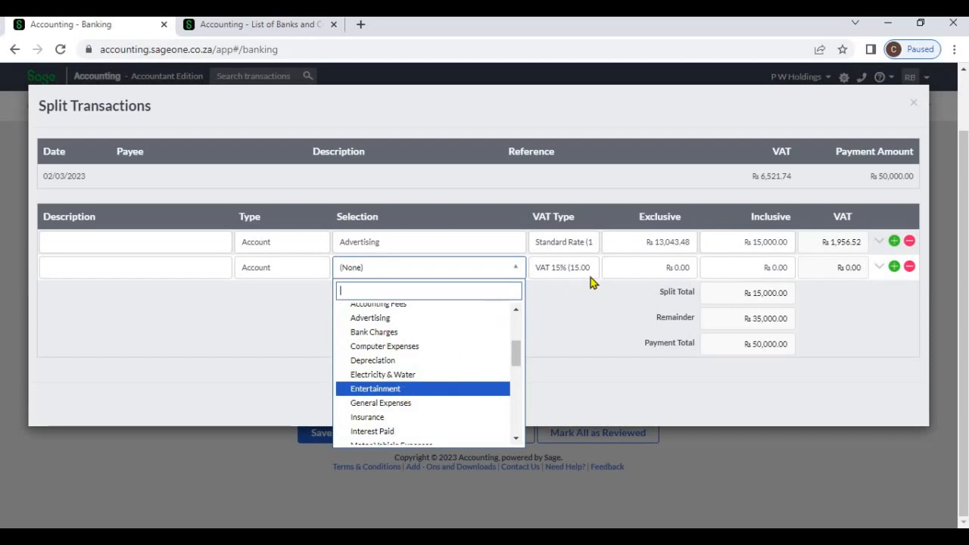
{"action": "left_click", "coordinate": [690, 268]}
{"action": "left_click", "coordinate": [734, 271]}
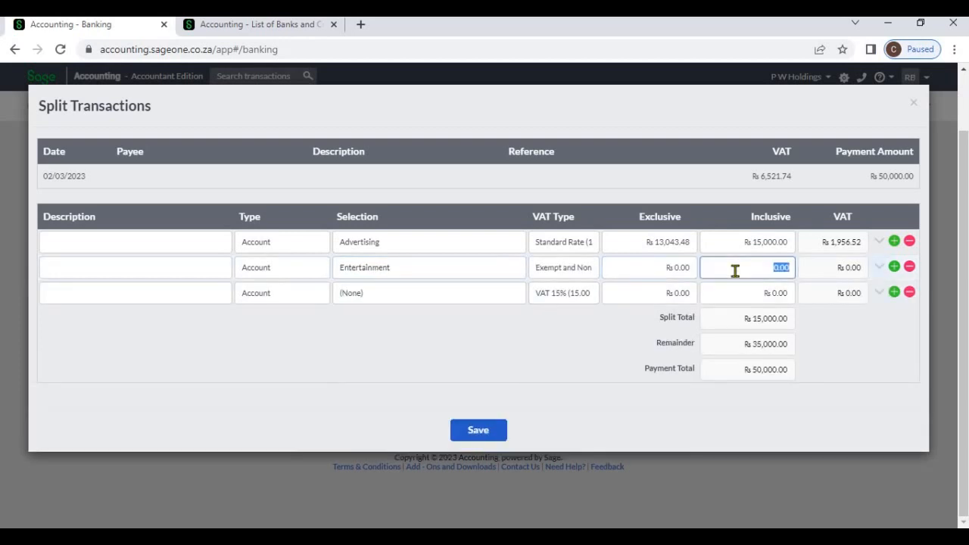
{"action": "type", "text": "25000"}
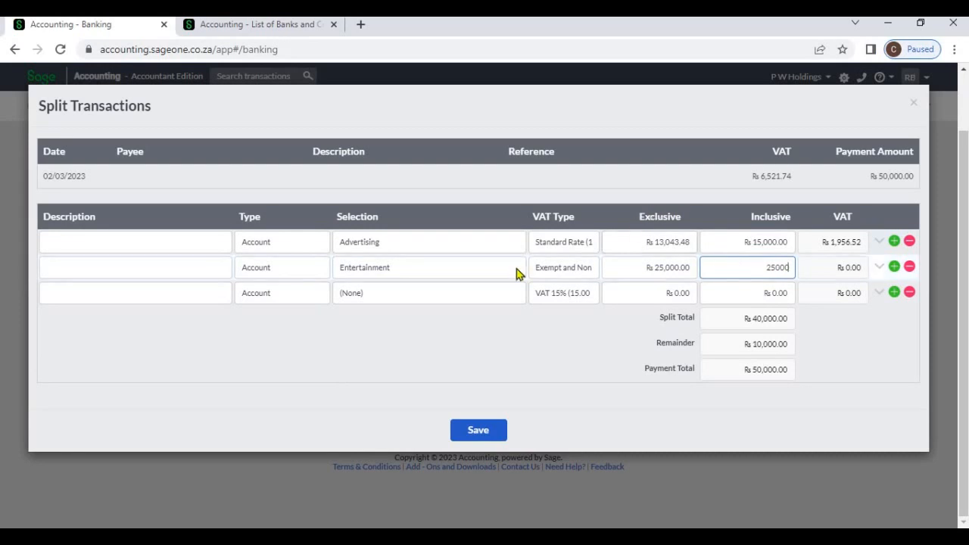
- Assign the third split line to Telephone & Internet with an inclusive amount of 10,000 and save the split
{"action": "left_click", "coordinate": [493, 301]}
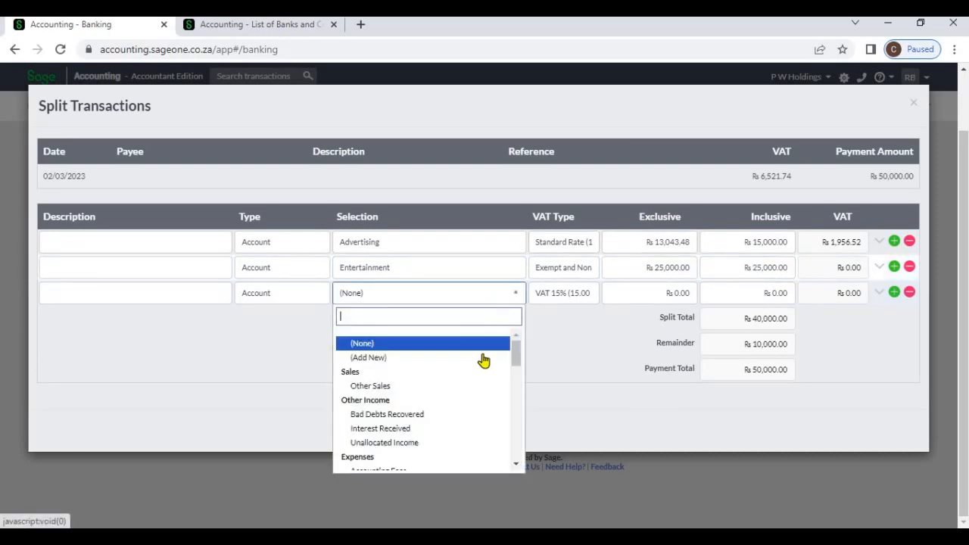
{"action": "scroll", "coordinate": [474, 397], "scroll_direction": "down", "scroll_amount": 5}
{"action": "left_click", "coordinate": [446, 374]}
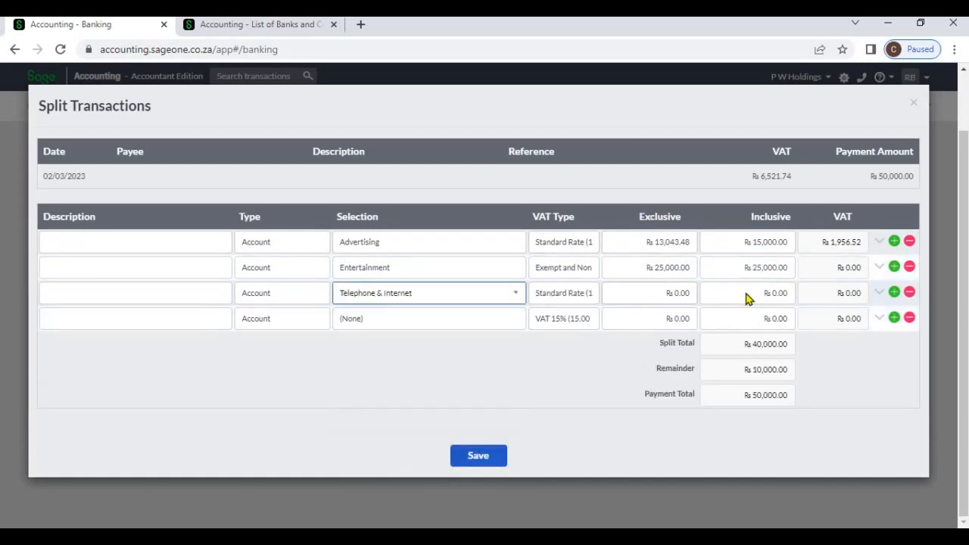
{"action": "left_click", "coordinate": [745, 293]}
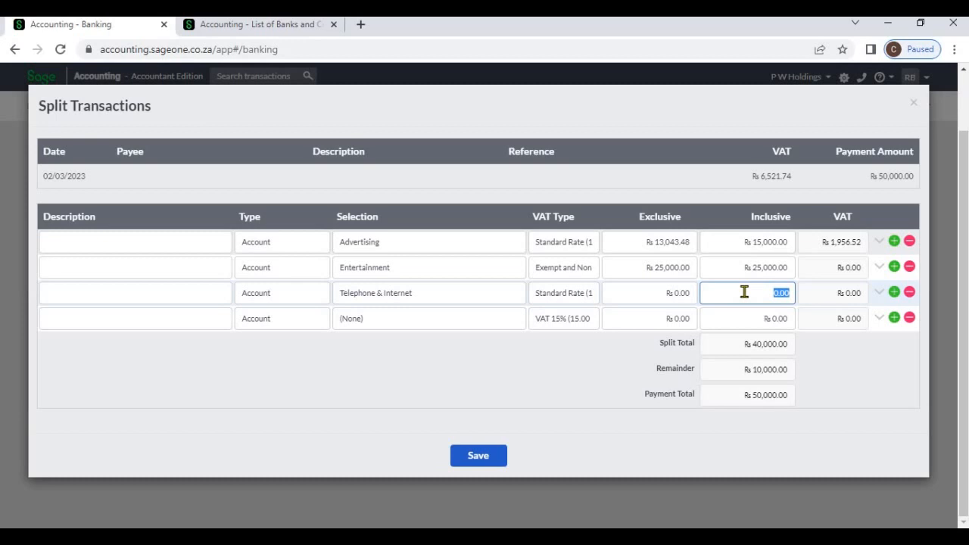
{"action": "type", "text": "10000"}
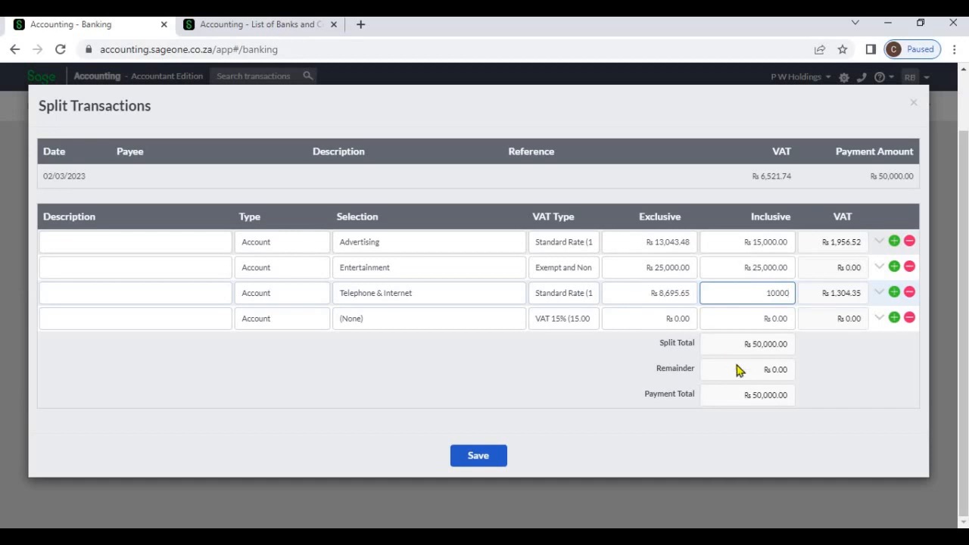
{"action": "left_click", "coordinate": [825, 383]}
{"action": "left_click", "coordinate": [493, 458]}
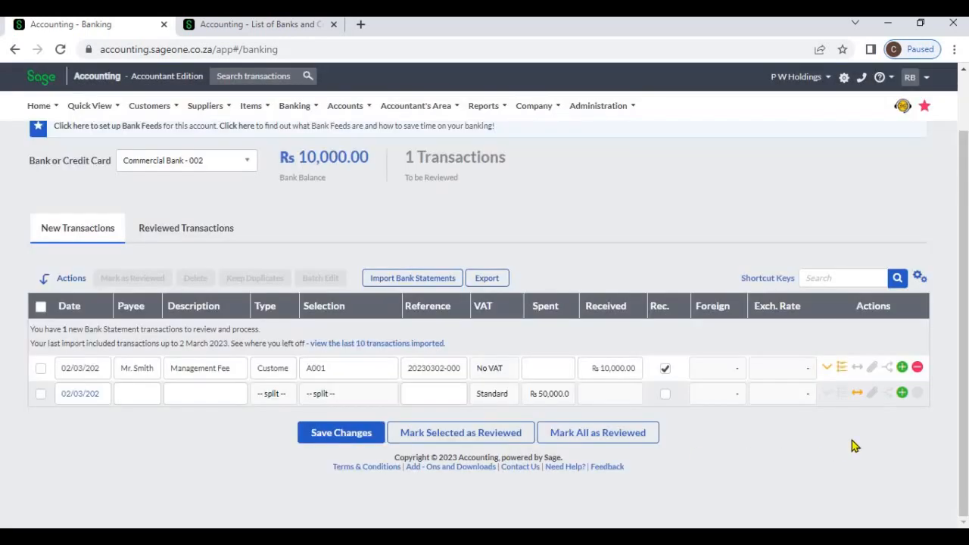
- Check the attachment options of the split transaction and the grid customisation options without changing anything
{"action": "left_click", "coordinate": [872, 394]}
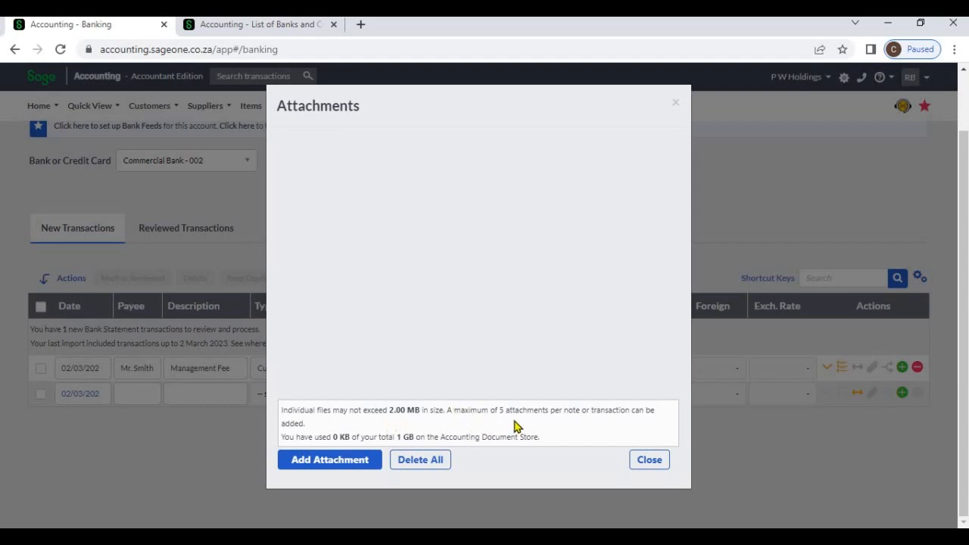
{"action": "left_click", "coordinate": [647, 463]}
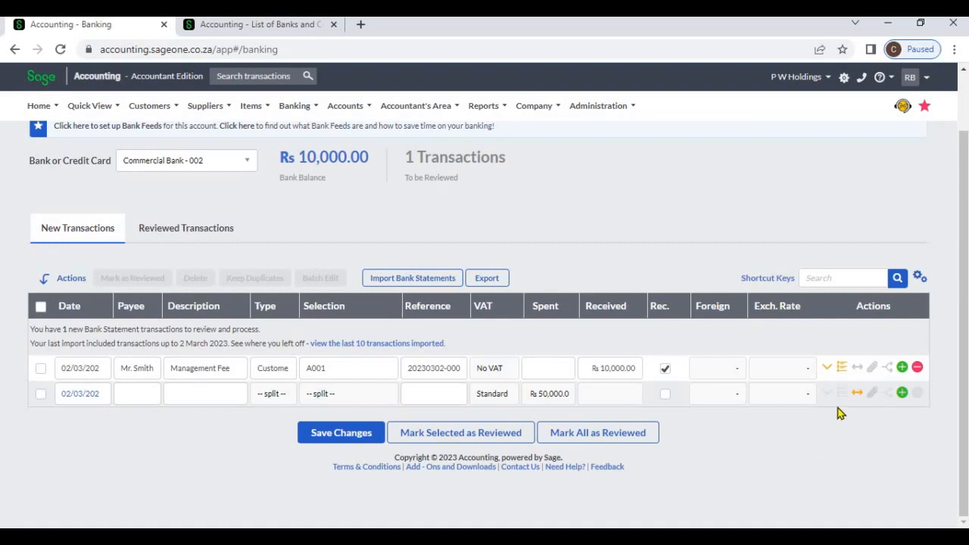
{"action": "left_click", "coordinate": [918, 280]}
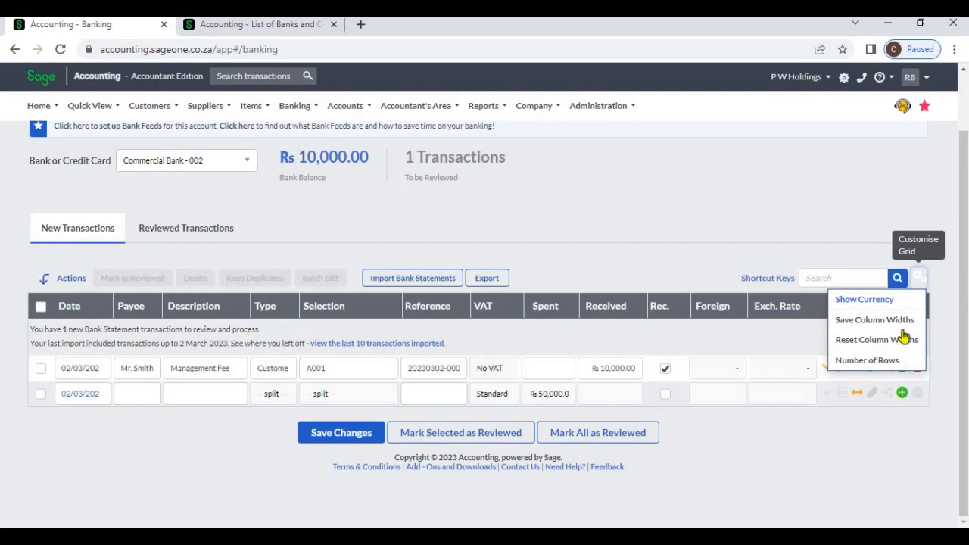
{"action": "left_click", "coordinate": [889, 423]}
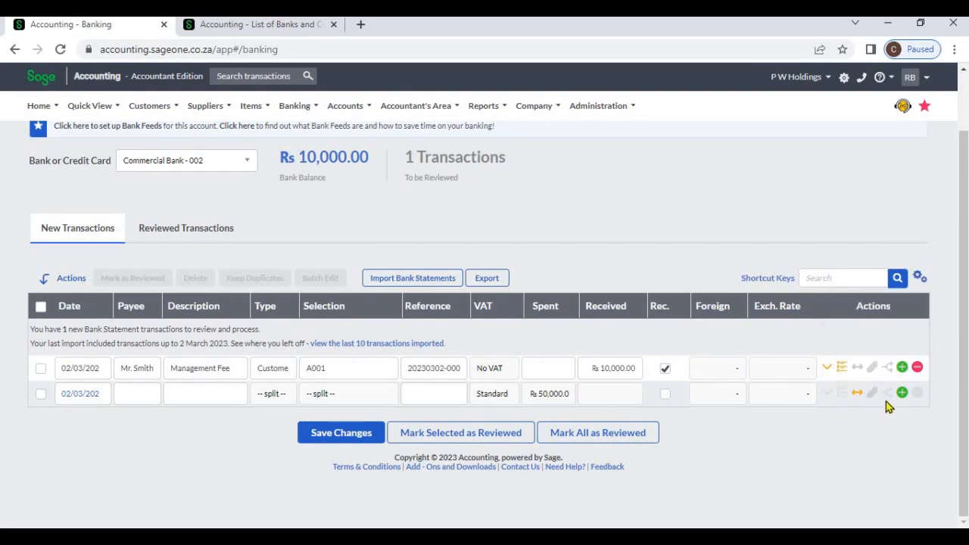
{"action": "left_click", "coordinate": [824, 395]}
{"action": "scroll", "coordinate": [825, 402], "scroll_direction": "down", "scroll_amount": 2}
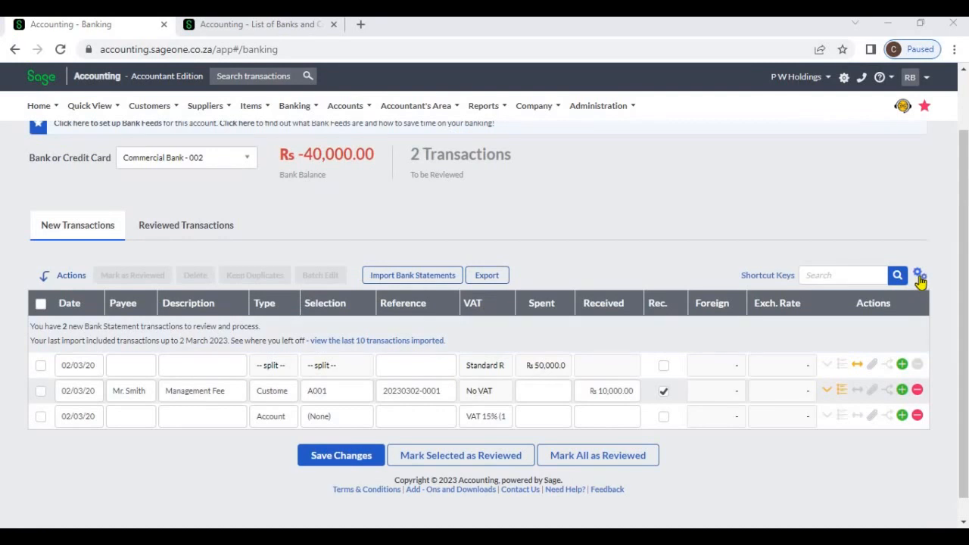
- Customise the transactions grid to include the Project analysis code column and save the setting
{"action": "left_click", "coordinate": [918, 275]}
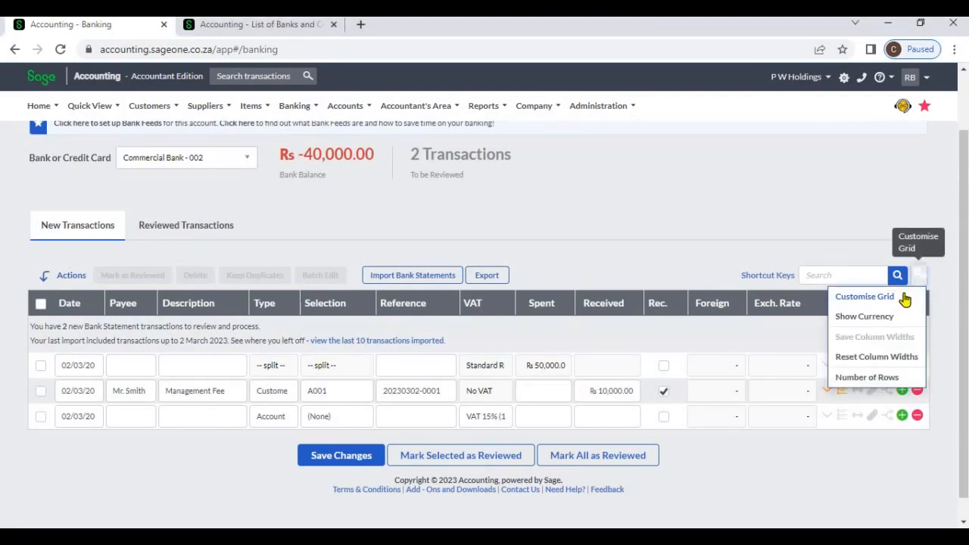
{"action": "left_click", "coordinate": [904, 299]}
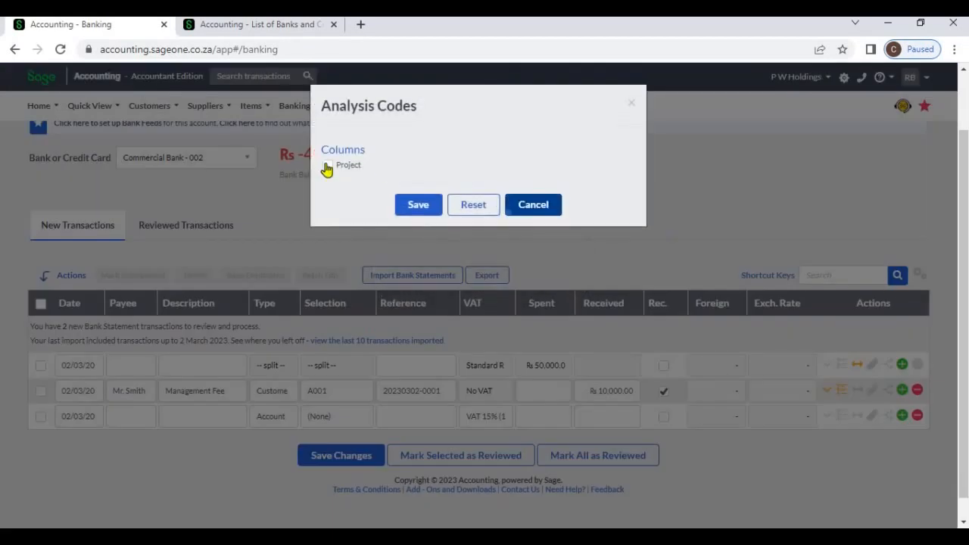
{"action": "left_click", "coordinate": [327, 166]}
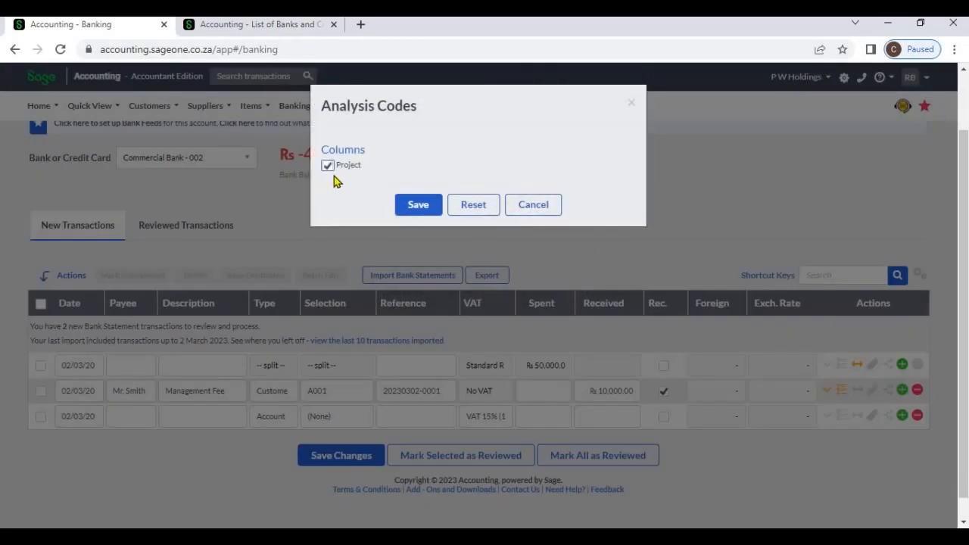
{"action": "left_click", "coordinate": [412, 204]}
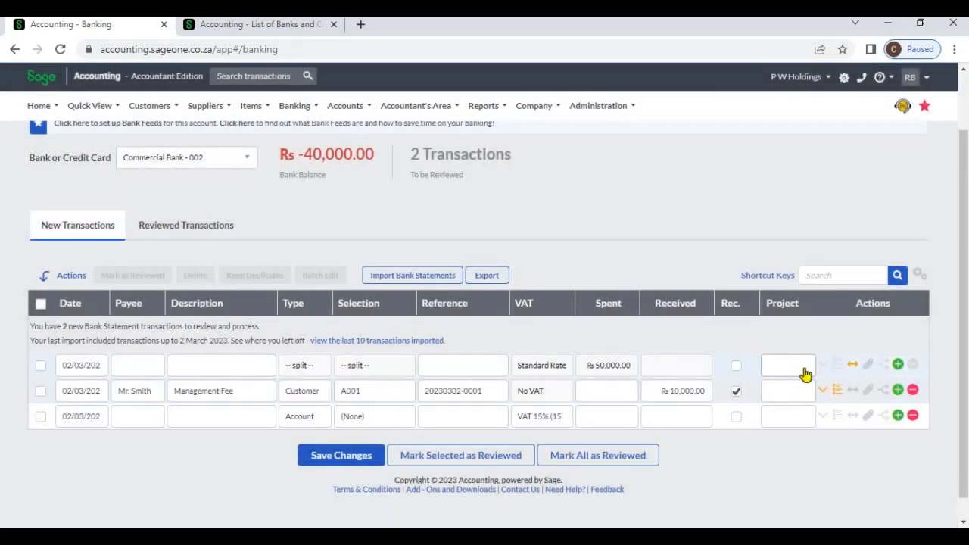
- Assign Project 1 to the split transaction and save the change
{"action": "left_click", "coordinate": [805, 371]}
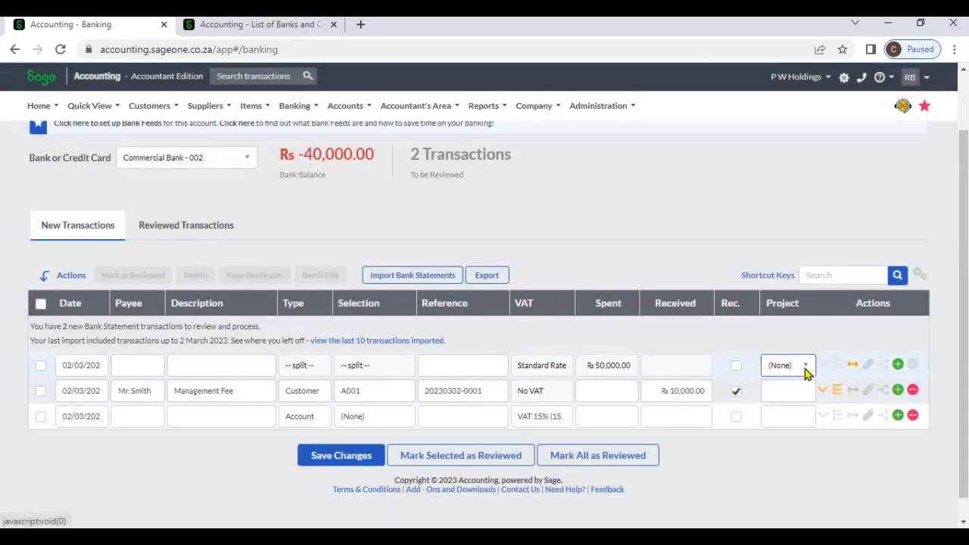
{"action": "left_click", "coordinate": [804, 367]}
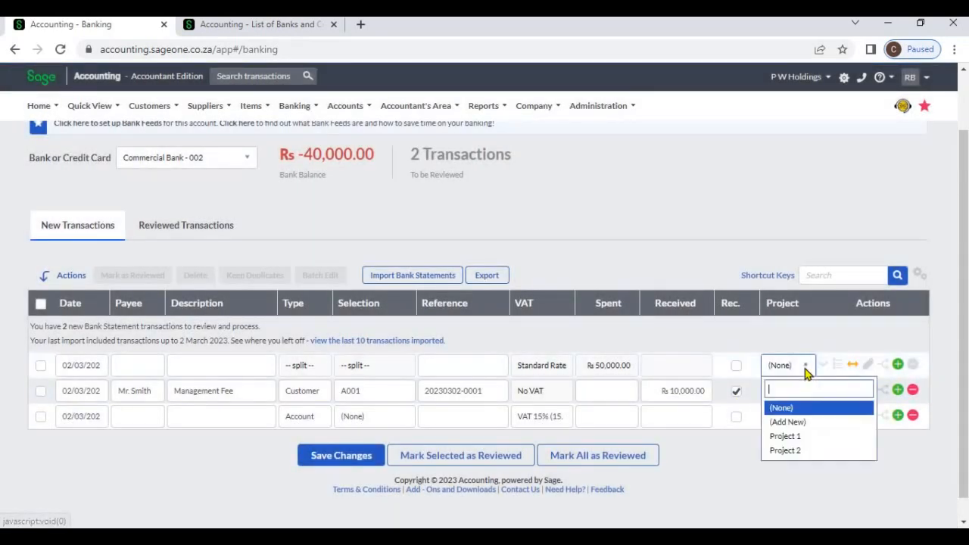
{"action": "left_click", "coordinate": [798, 438]}
{"action": "triple_click", "coordinate": [794, 473]}
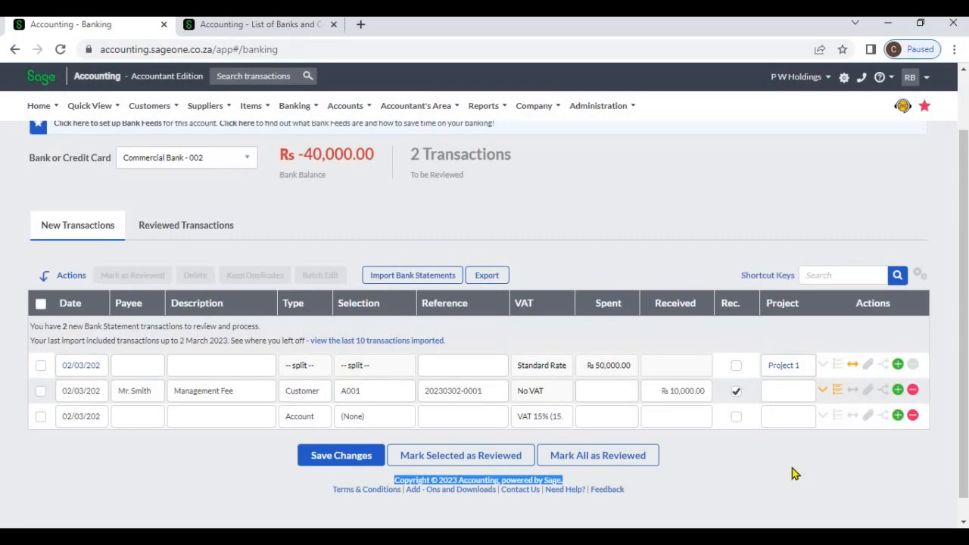
{"action": "left_click", "coordinate": [345, 457]}
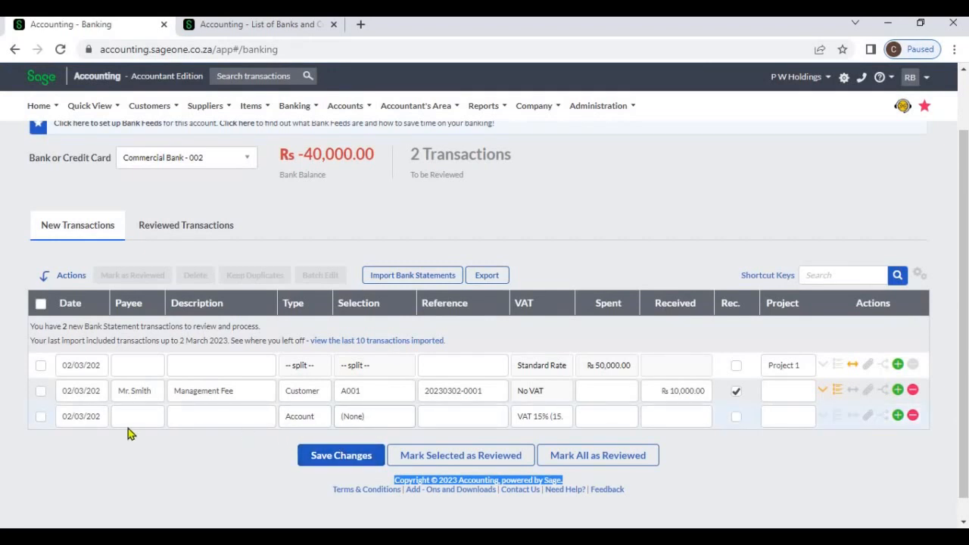
- Enter an Account transaction for Accounting Fees with 1,000 spent on the first empty line
{"action": "left_click", "coordinate": [377, 418]}
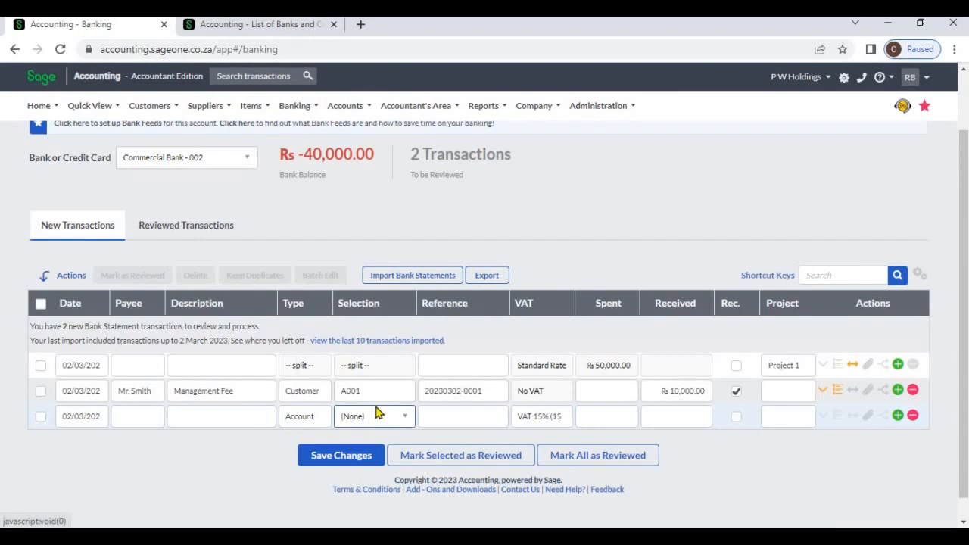
{"action": "left_click", "coordinate": [379, 418]}
{"action": "scroll", "coordinate": [387, 349], "scroll_direction": "down", "scroll_amount": 1}
{"action": "scroll", "coordinate": [388, 349], "scroll_direction": "down", "scroll_amount": 2}
{"action": "left_click", "coordinate": [378, 333]}
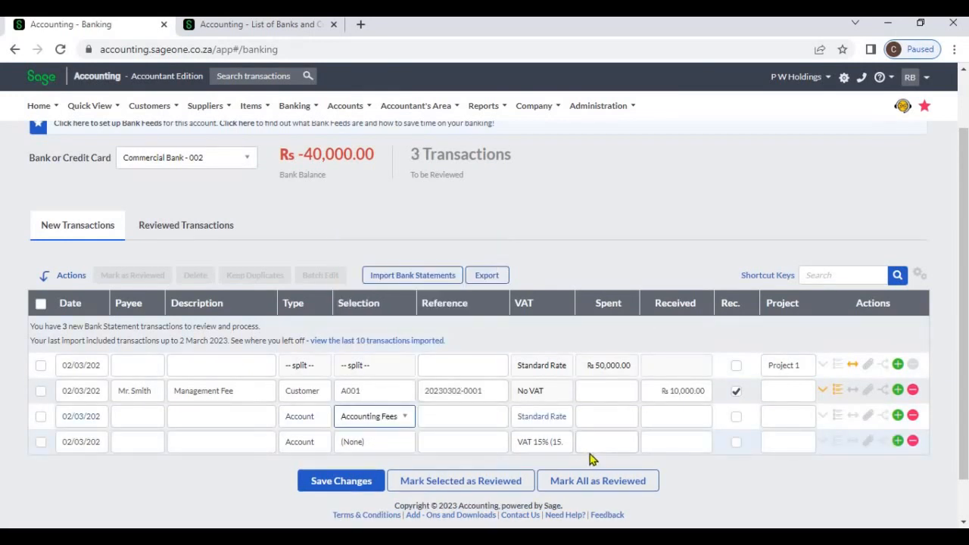
{"action": "key", "text": "Tab"}
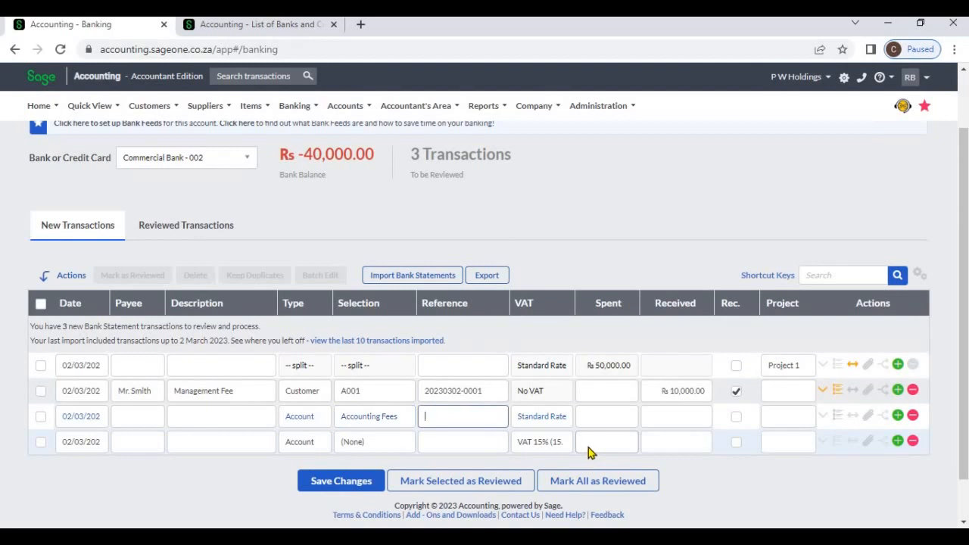
{"action": "key", "text": "Tab"}
{"action": "key", "text": "Tab"}
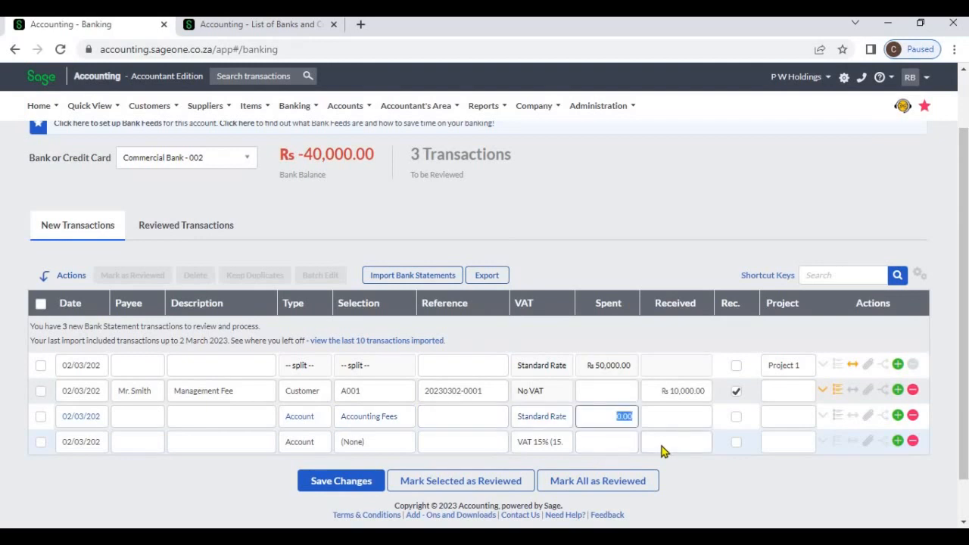
{"action": "type", "text": "10"}
{"action": "key", "text": "Tab"}
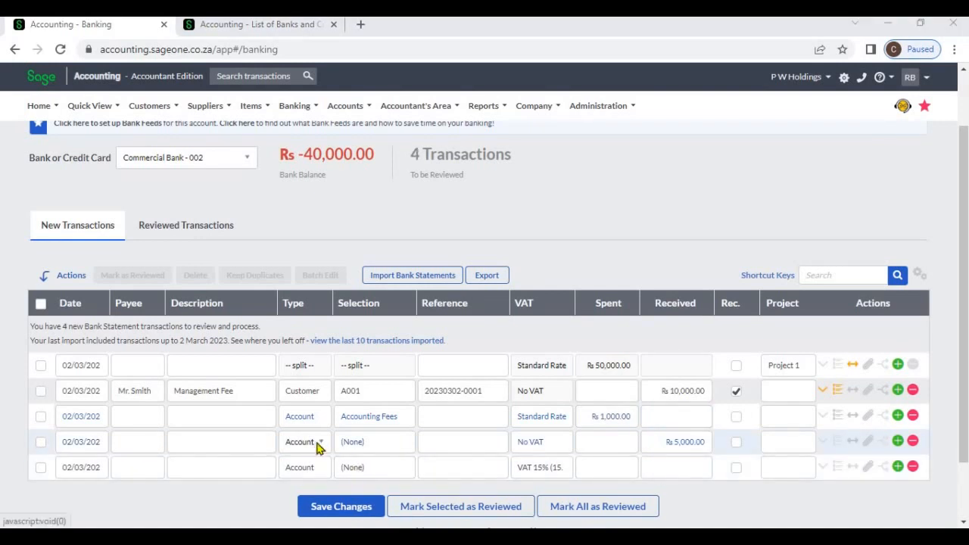
- Set the type of the 5,000.00 receipt line to Customer and select Tekzol as the customer
{"action": "left_click", "coordinate": [318, 445]}
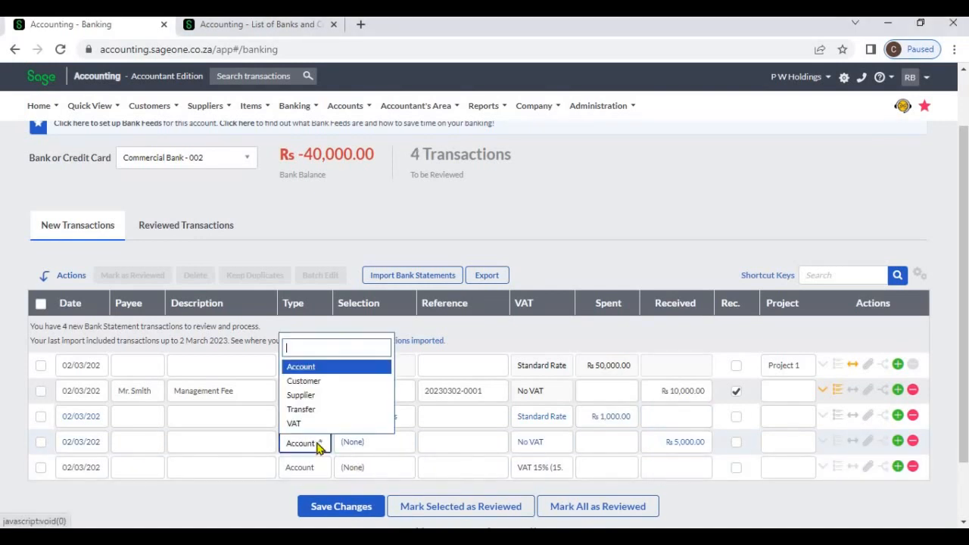
{"action": "left_click", "coordinate": [311, 386]}
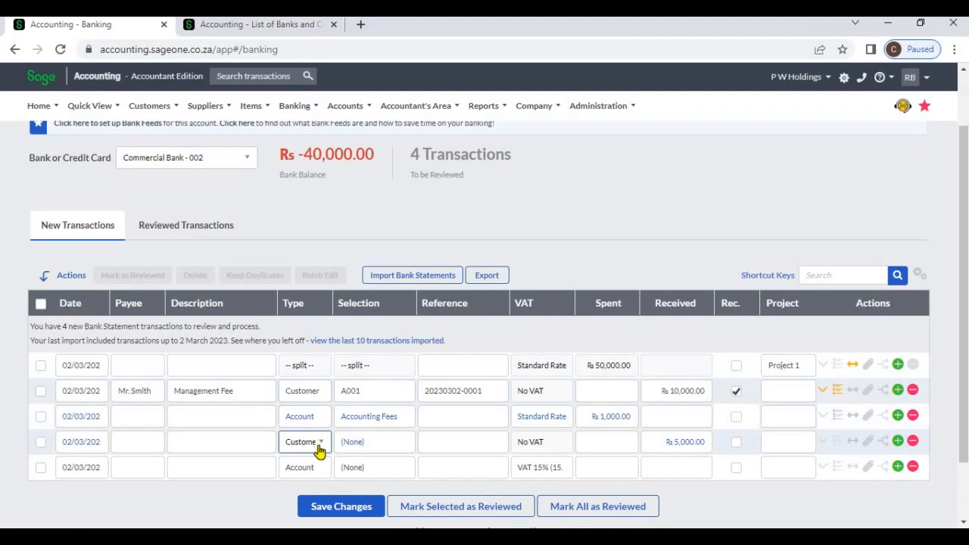
{"action": "left_click", "coordinate": [379, 449]}
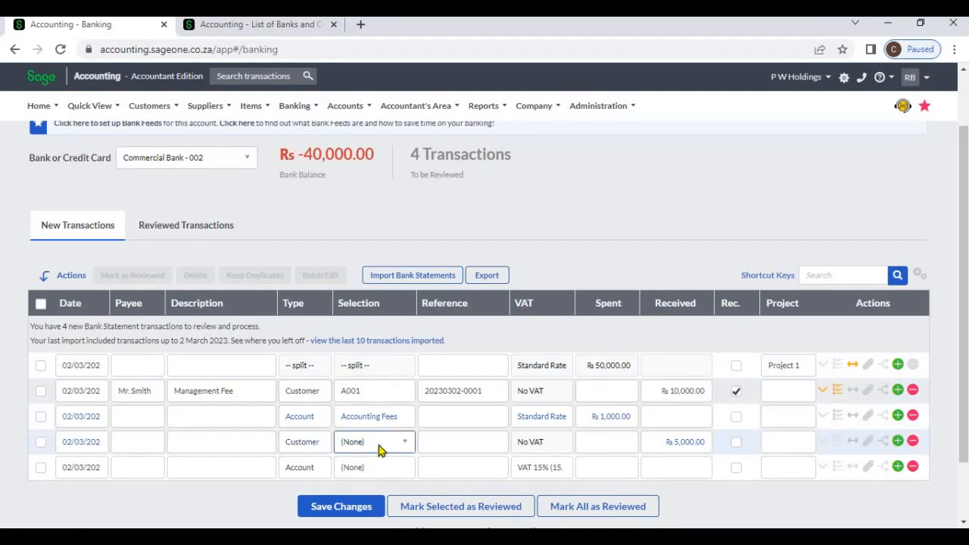
{"action": "left_click", "coordinate": [379, 449]}
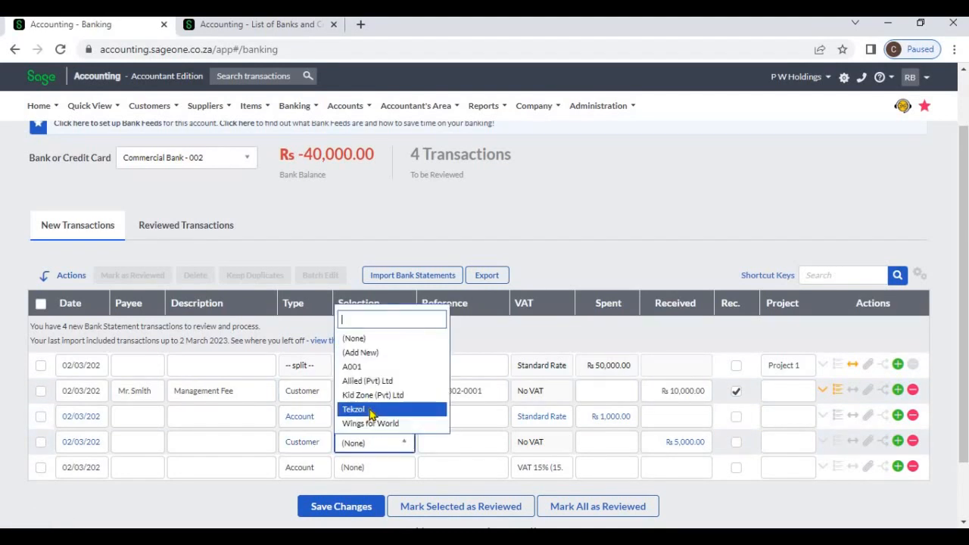
{"action": "left_click", "coordinate": [371, 412]}
{"action": "left_click", "coordinate": [671, 446]}
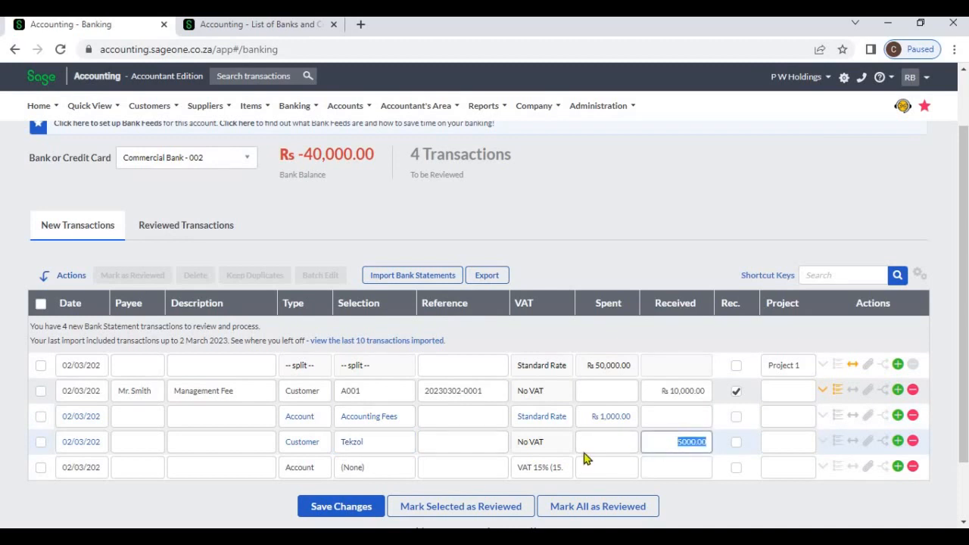
- Enter a Supplier transaction for Sage with 50,000 spent on the next empty line
{"action": "left_click", "coordinate": [307, 469]}
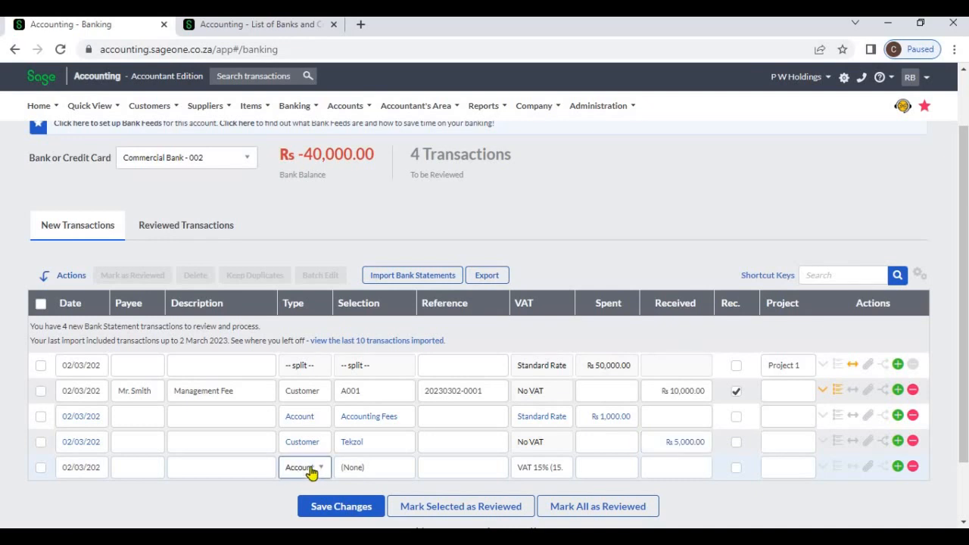
{"action": "left_click", "coordinate": [313, 469]}
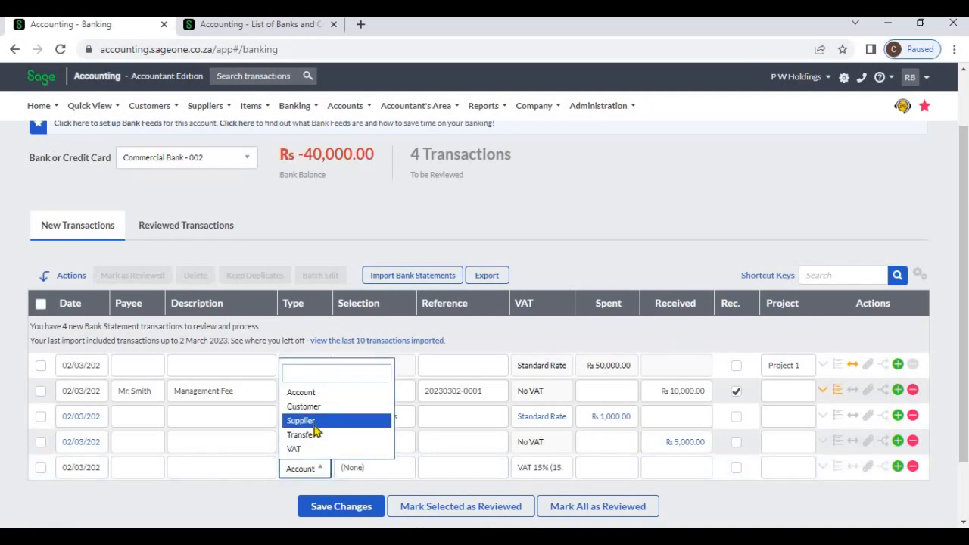
{"action": "left_click", "coordinate": [301, 420]}
{"action": "left_click", "coordinate": [381, 469]}
{"action": "left_click", "coordinate": [384, 467]}
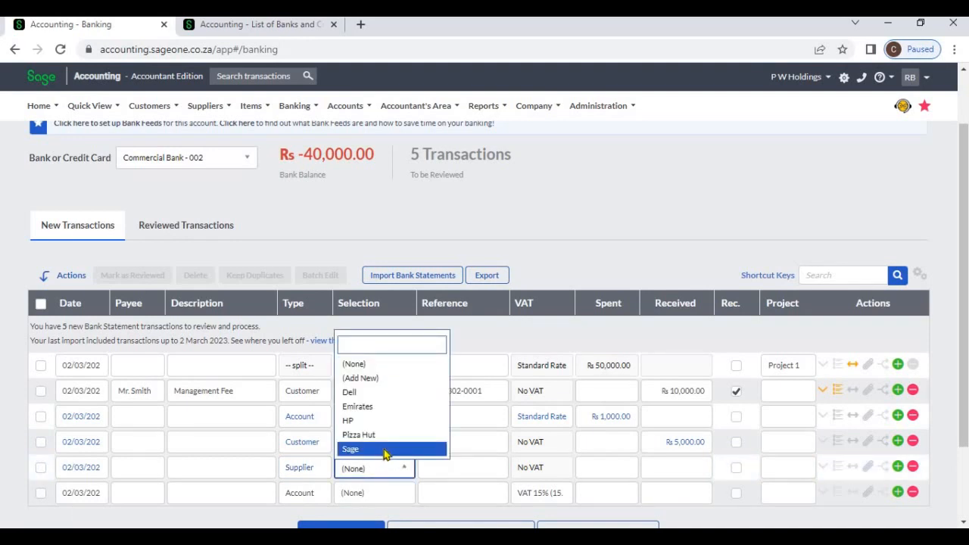
{"action": "left_click", "coordinate": [383, 450]}
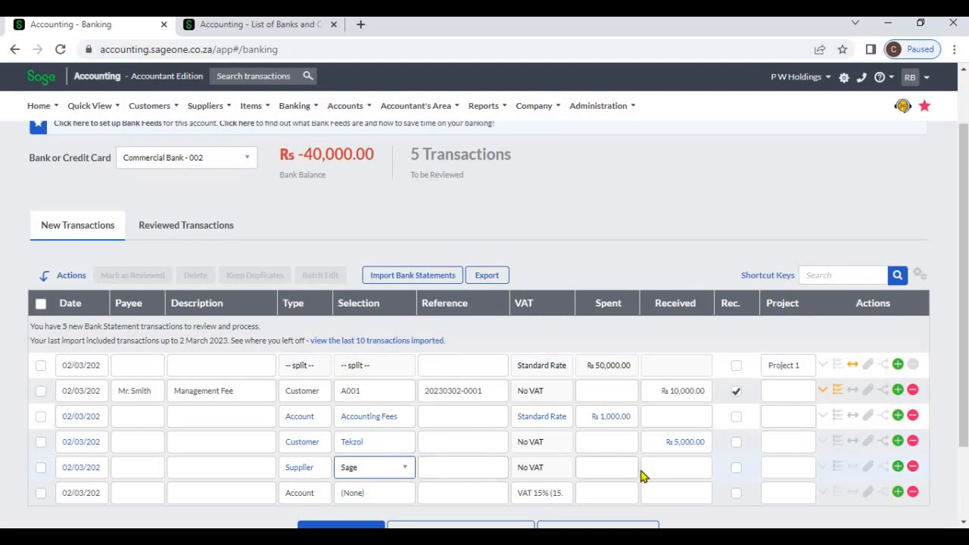
{"action": "left_click", "coordinate": [622, 471]}
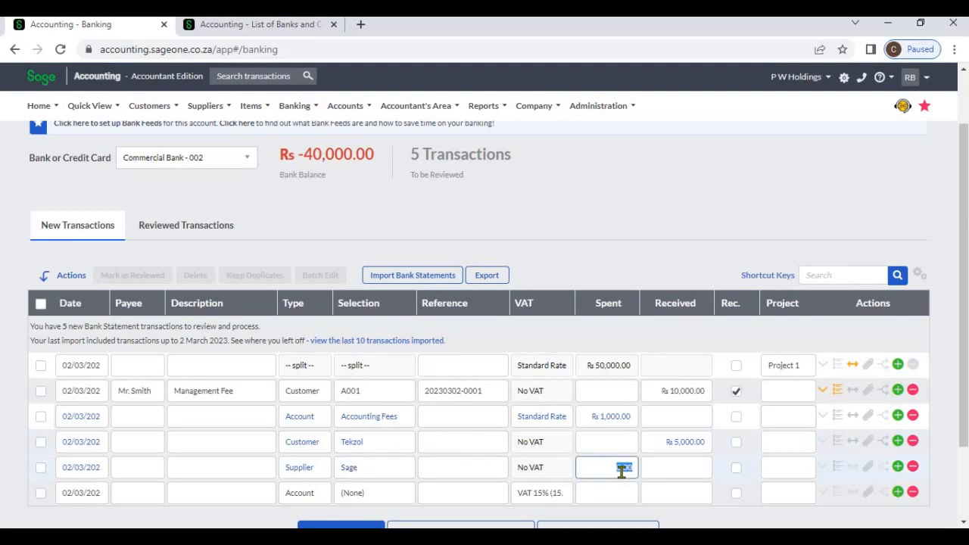
{"action": "type", "text": "50,00"}
{"action": "key", "text": "Tab"}
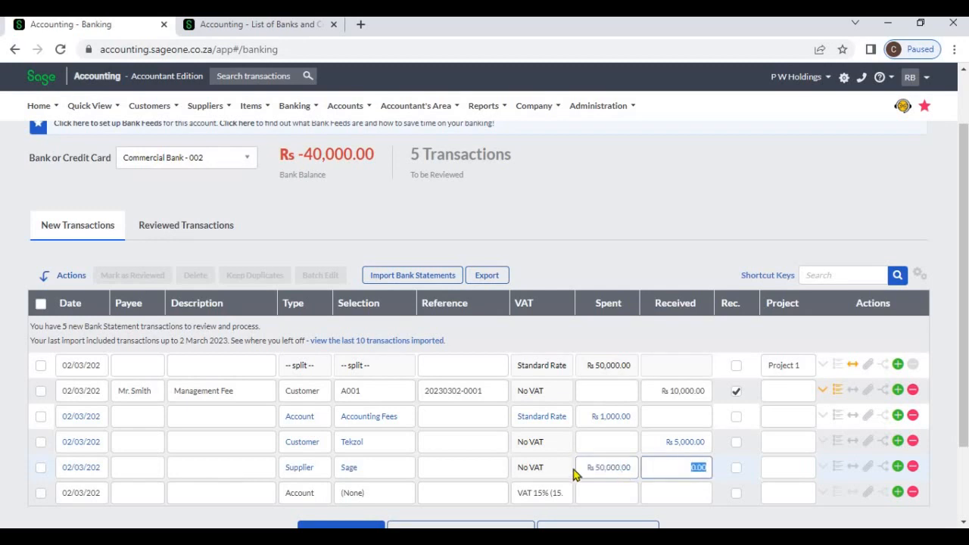
- Enter a Transfer transaction with Sampath Bank as the selection and 10,000 received on the next empty line
{"action": "left_click", "coordinate": [354, 503]}
{"action": "left_click", "coordinate": [307, 505]}
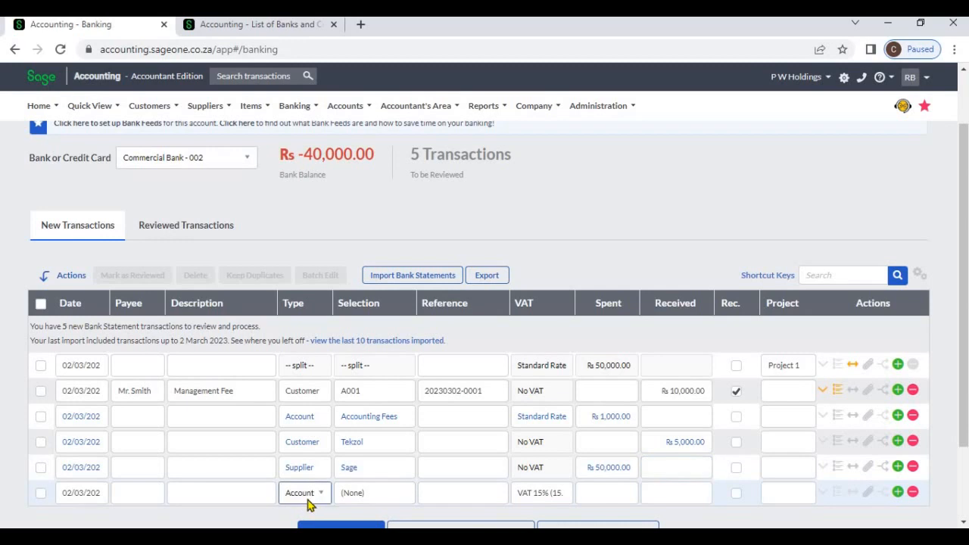
{"action": "left_click", "coordinate": [307, 502]}
{"action": "left_click", "coordinate": [312, 458]}
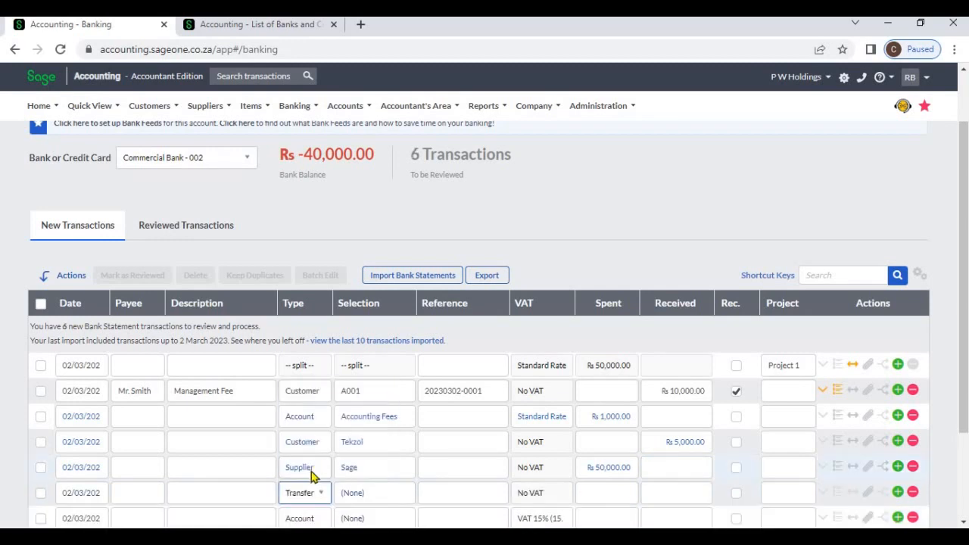
{"action": "left_click", "coordinate": [376, 494]}
{"action": "left_click", "coordinate": [376, 495]}
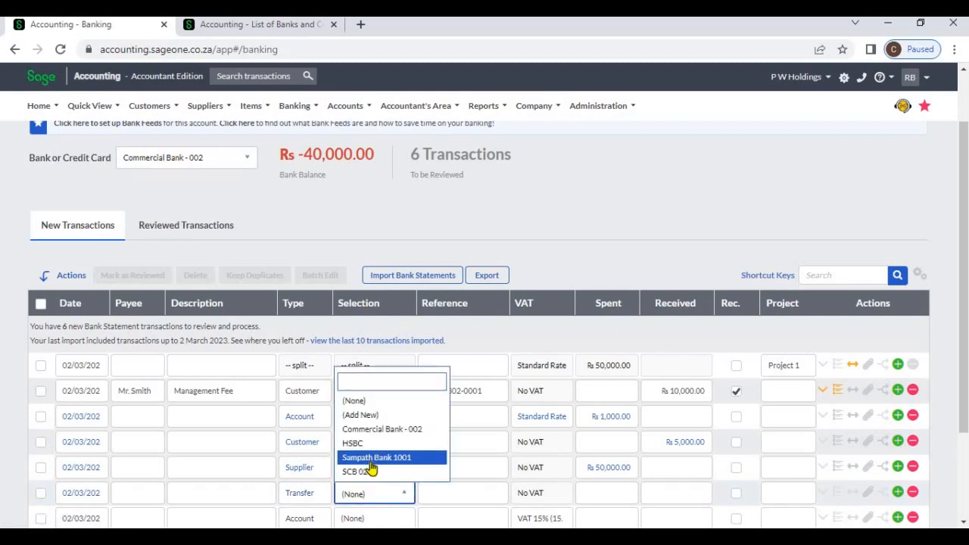
{"action": "left_click", "coordinate": [372, 461]}
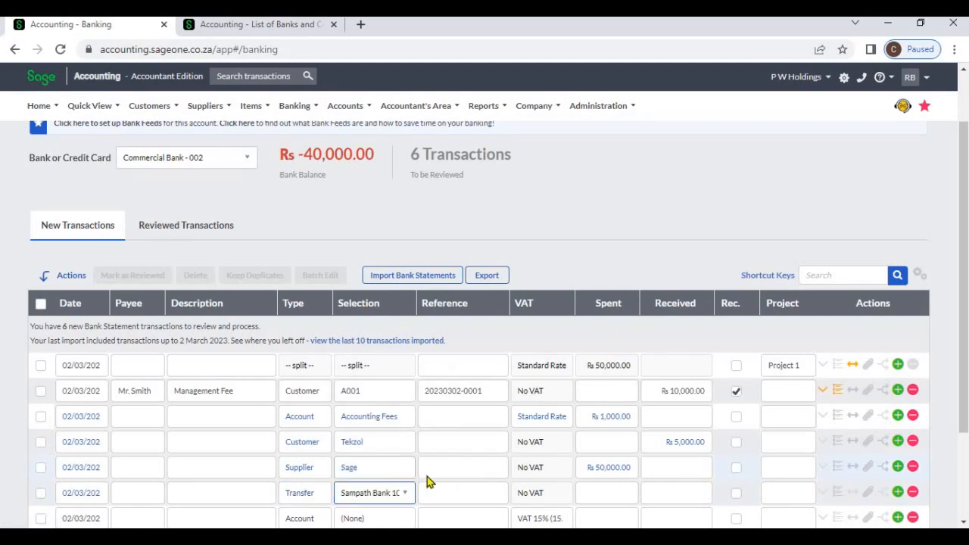
{"action": "left_click", "coordinate": [623, 488]}
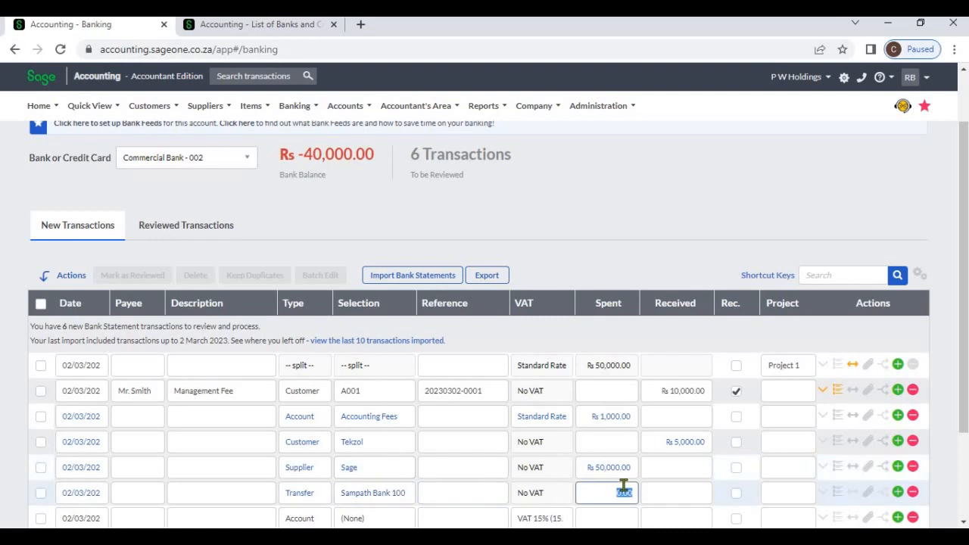
{"action": "left_click", "coordinate": [672, 497]}
{"action": "type", "text": "10,000"}
{"action": "key", "text": "Tab"}
- Save the newly entered bank transactions
{"action": "scroll", "coordinate": [598, 484], "scroll_direction": "down", "scroll_amount": 3}
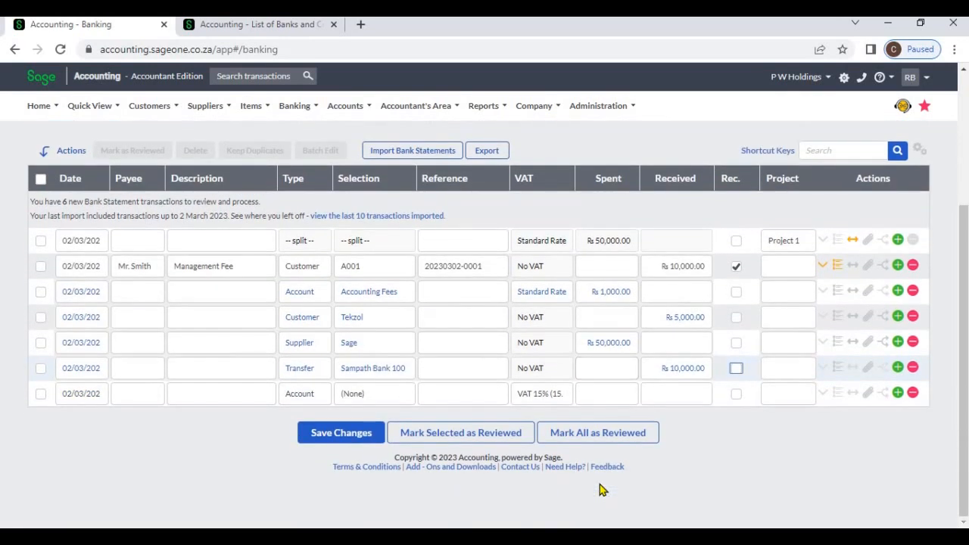
{"action": "left_click", "coordinate": [345, 438]}
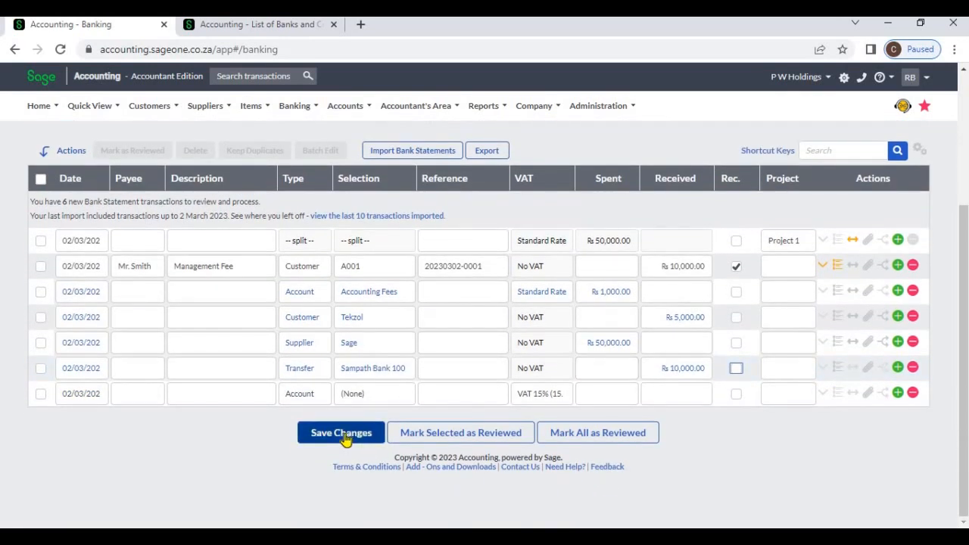
{"action": "left_click", "coordinate": [344, 438]}
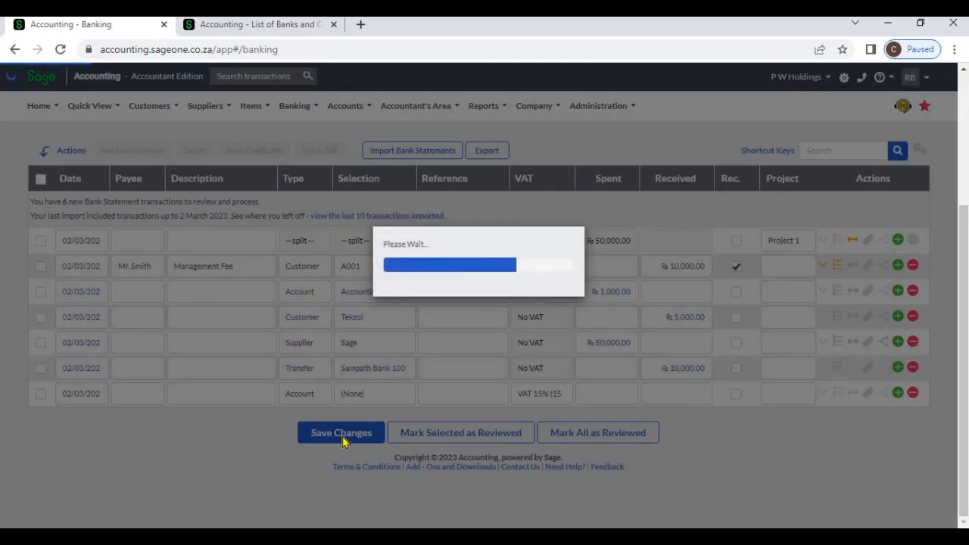
- Import a bank statement with the file type CSV, using the file Example (1).csv from Downloads
{"action": "scroll", "coordinate": [342, 445], "scroll_direction": "up", "scroll_amount": 2}
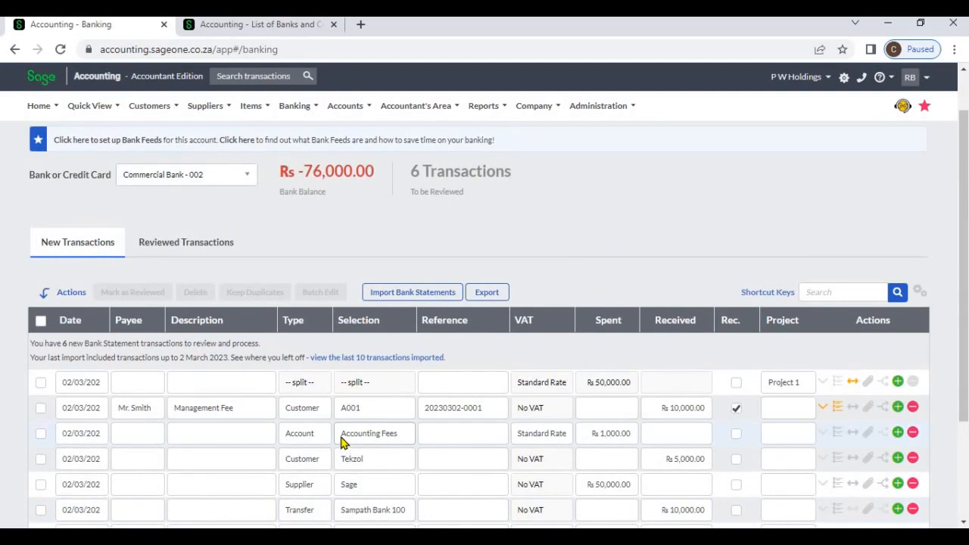
{"action": "left_click", "coordinate": [401, 297]}
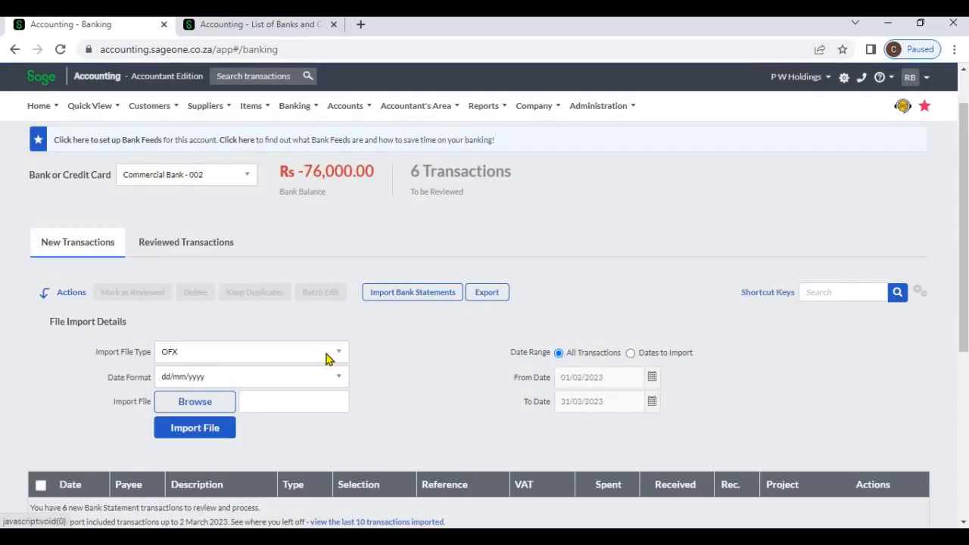
{"action": "left_click", "coordinate": [326, 354]}
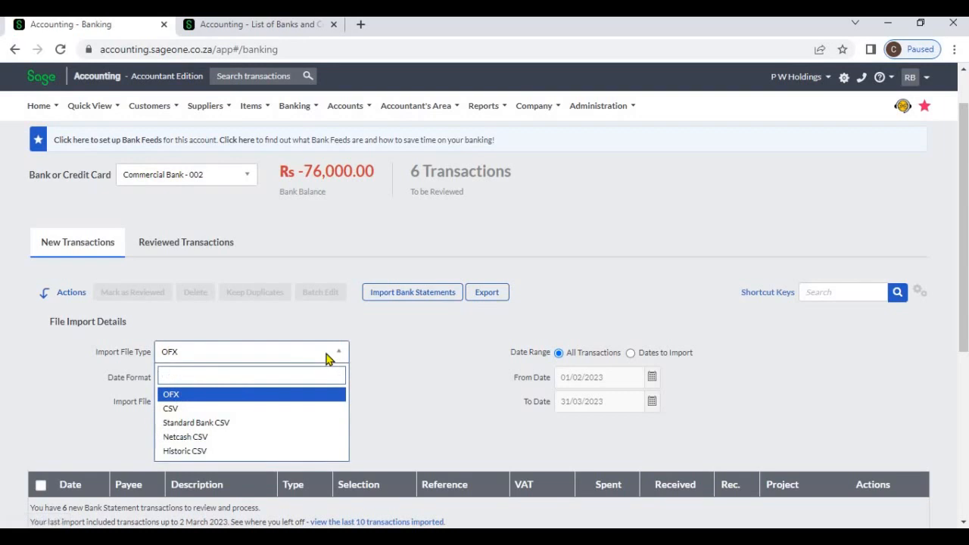
{"action": "left_click", "coordinate": [299, 413]}
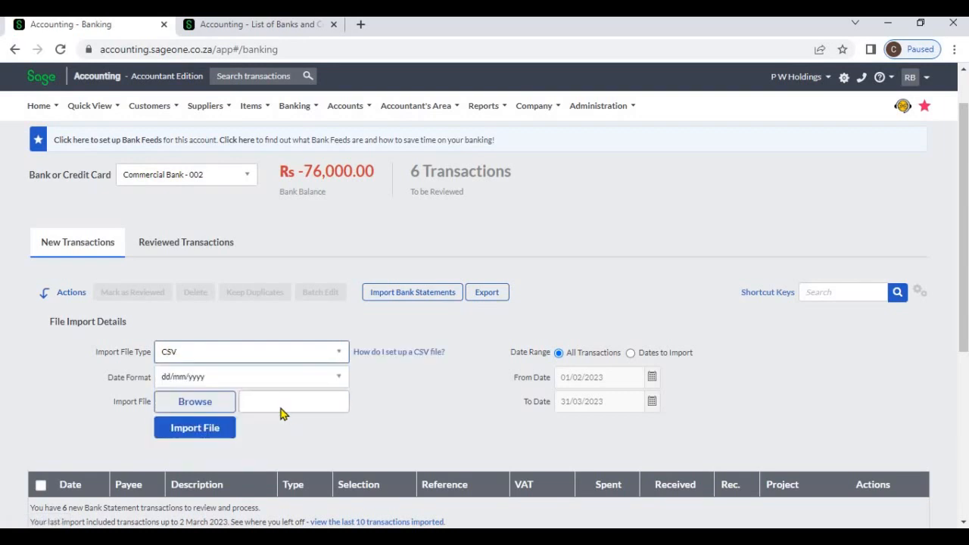
{"action": "left_click", "coordinate": [230, 405]}
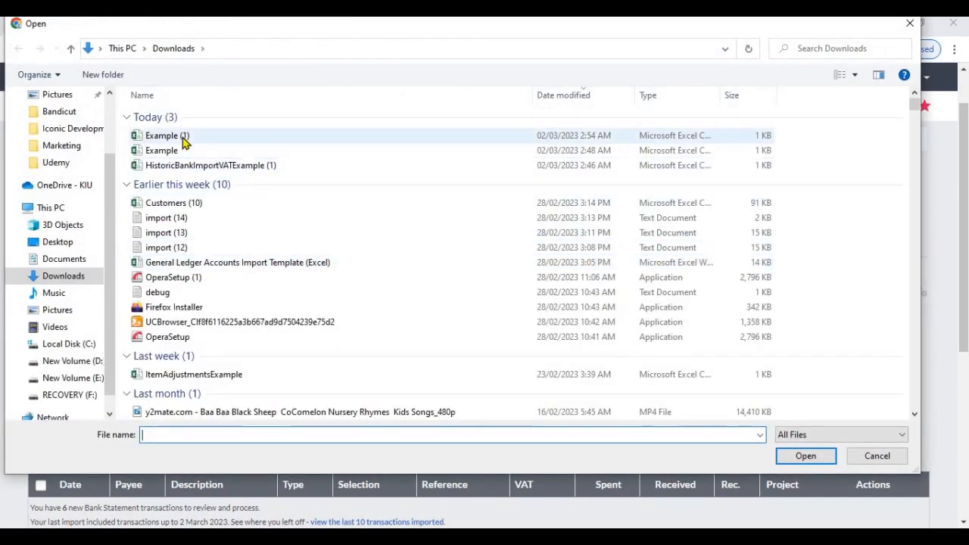
{"action": "double_click", "coordinate": [184, 139]}
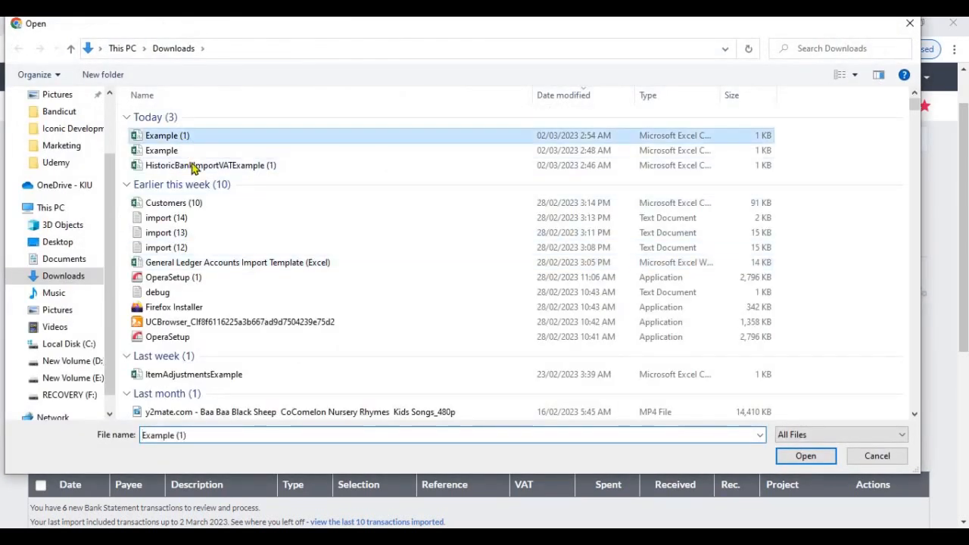
{"action": "left_click", "coordinate": [207, 429]}
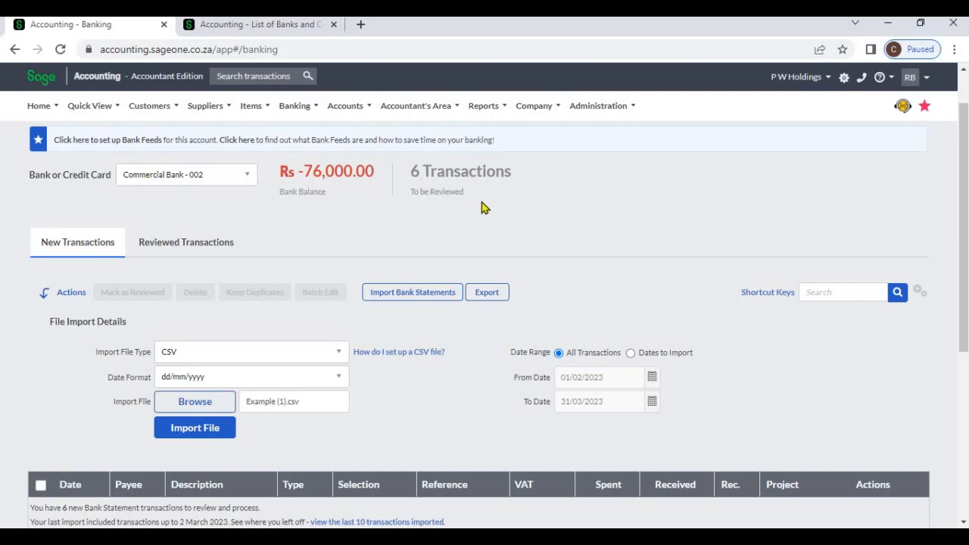
{"action": "scroll", "coordinate": [502, 249], "scroll_direction": "down", "scroll_amount": 5}
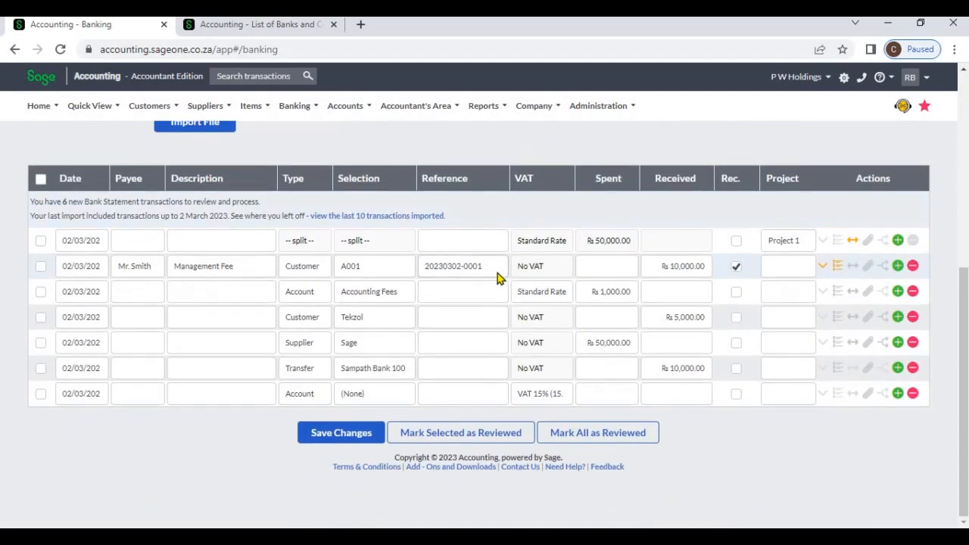
{"action": "scroll", "coordinate": [497, 279], "scroll_direction": "up", "scroll_amount": 5}
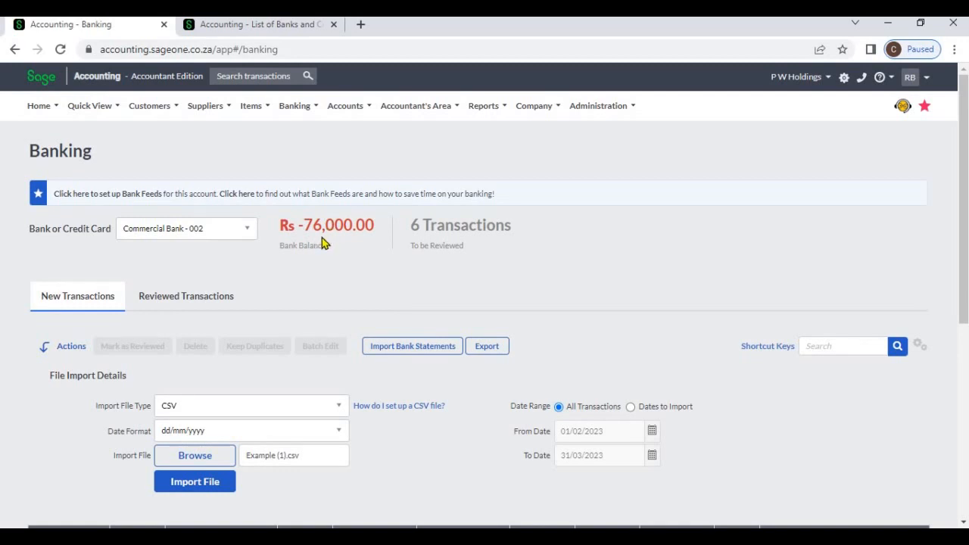
{"action": "scroll", "coordinate": [560, 348], "scroll_direction": "down", "scroll_amount": 4}
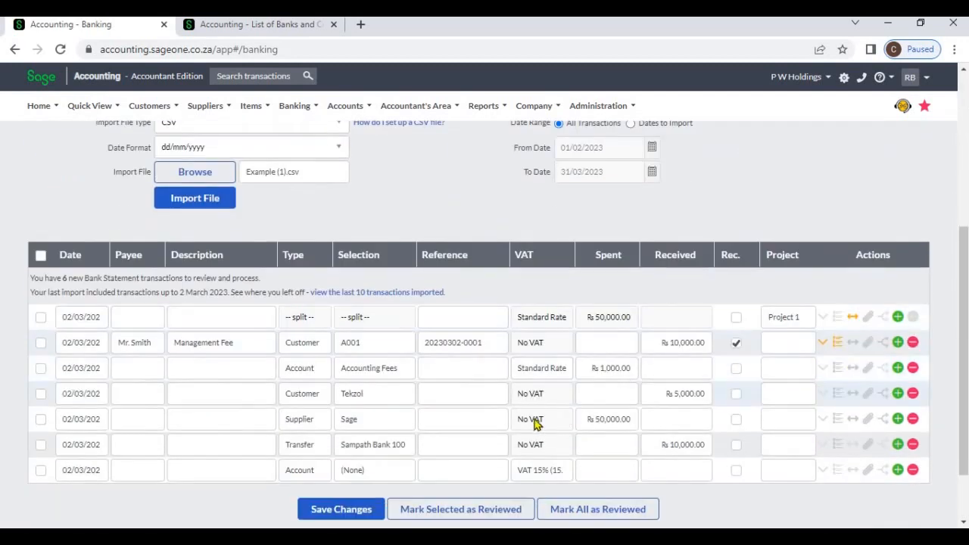
{"action": "scroll", "coordinate": [563, 420], "scroll_direction": "down", "scroll_amount": 1}
{"action": "left_click", "coordinate": [593, 376]}
{"action": "type", "text": "10000"}
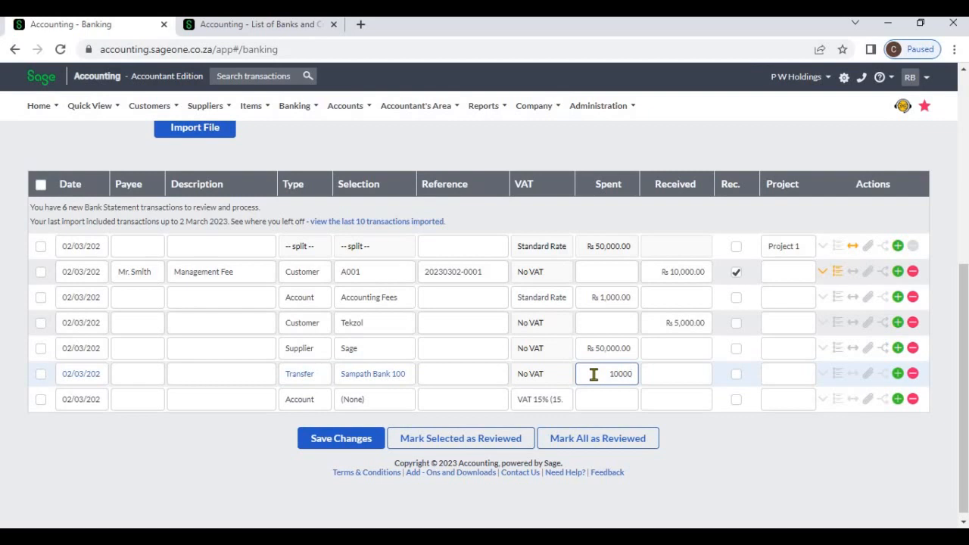
{"action": "key", "text": "BackSpace"}
{"action": "key", "text": "BackSpace"}
{"action": "key", "text": "BackSpace"}
{"action": "key", "text": "BackSpace"}
- Set the received amount of the Sampath Bank transfer to 100,000 and save the changes
{"action": "key", "text": "Tab"}
{"action": "type", "text": "1"}
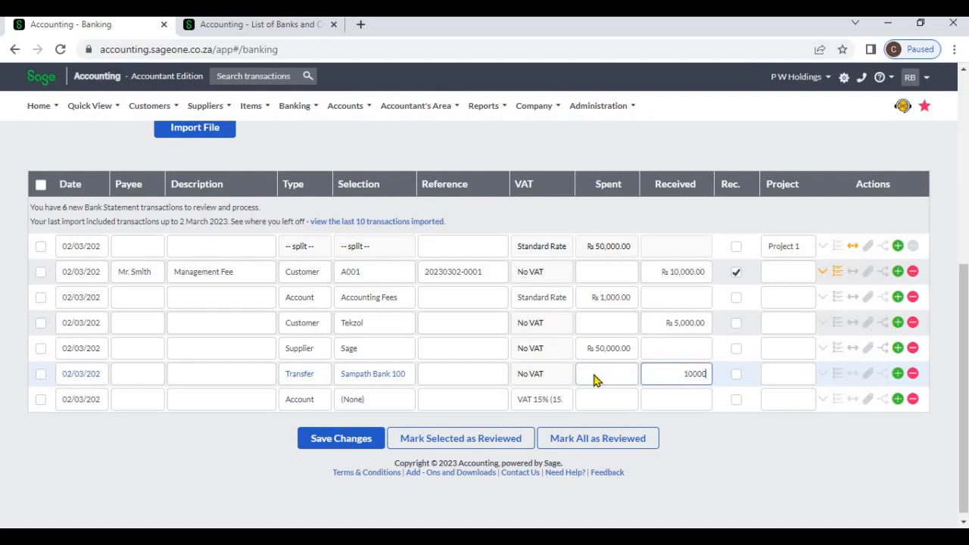
{"action": "key", "text": "Tab"}
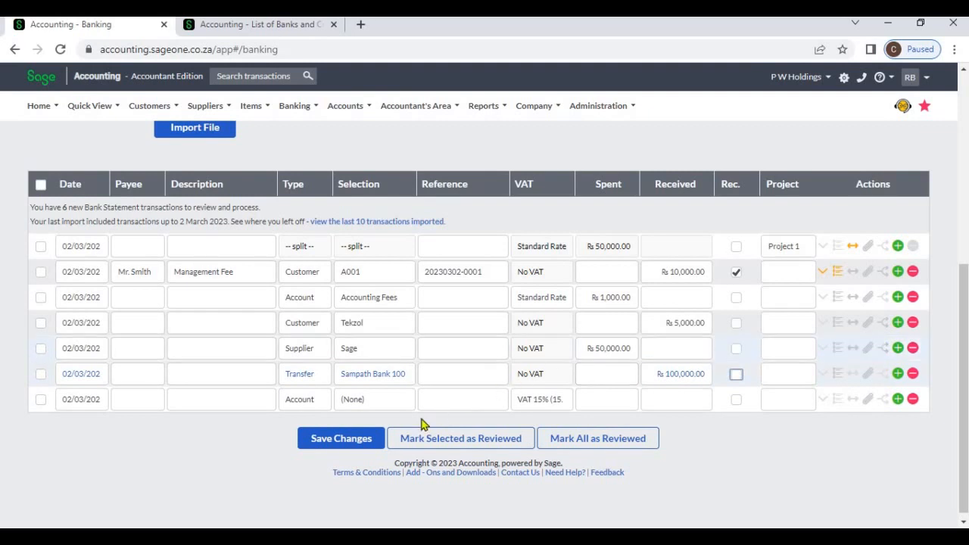
{"action": "left_click", "coordinate": [356, 439]}
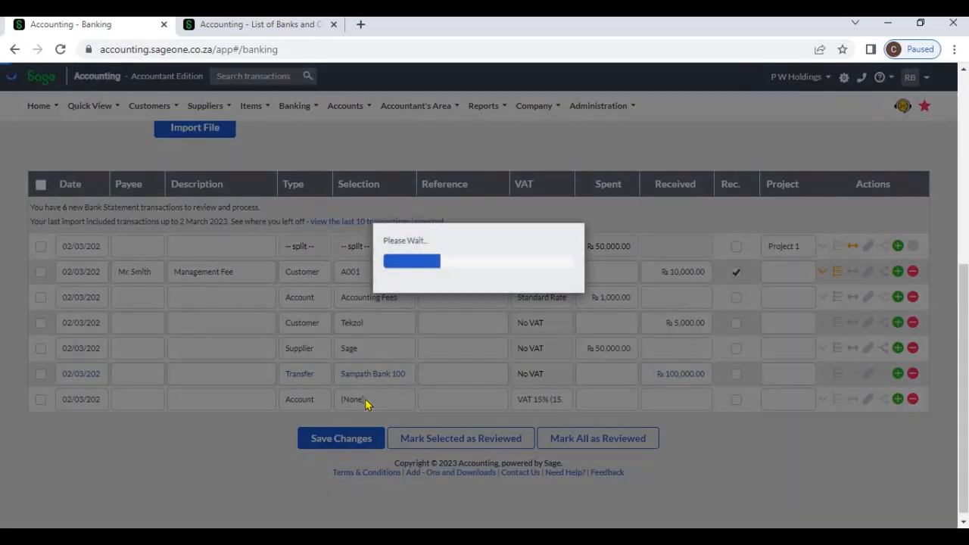
- Check the Commercial Bank balance and compare the new transactions with the reviewed transactions, ending on the new ones
{"action": "scroll", "coordinate": [366, 403], "scroll_direction": "up", "scroll_amount": 4}
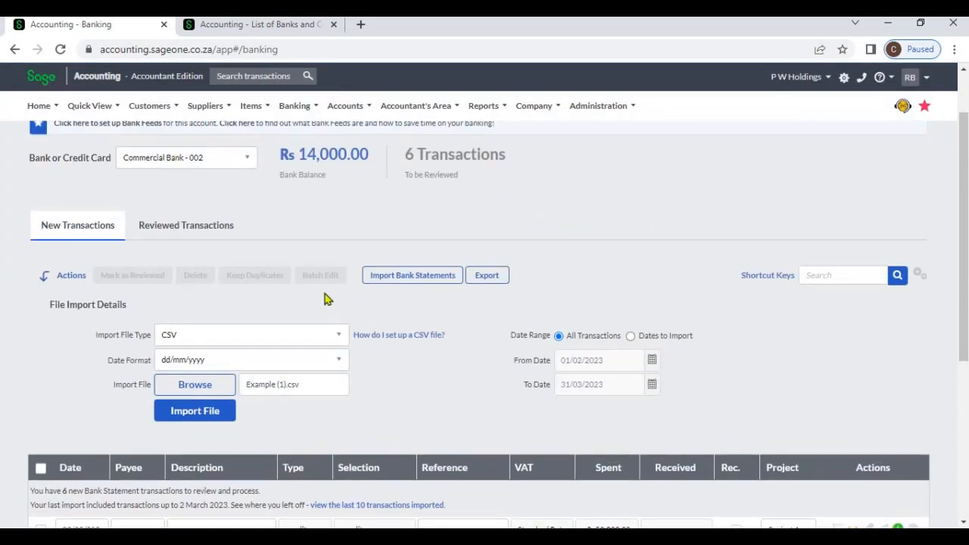
{"action": "scroll", "coordinate": [325, 249], "scroll_direction": "up", "scroll_amount": 1}
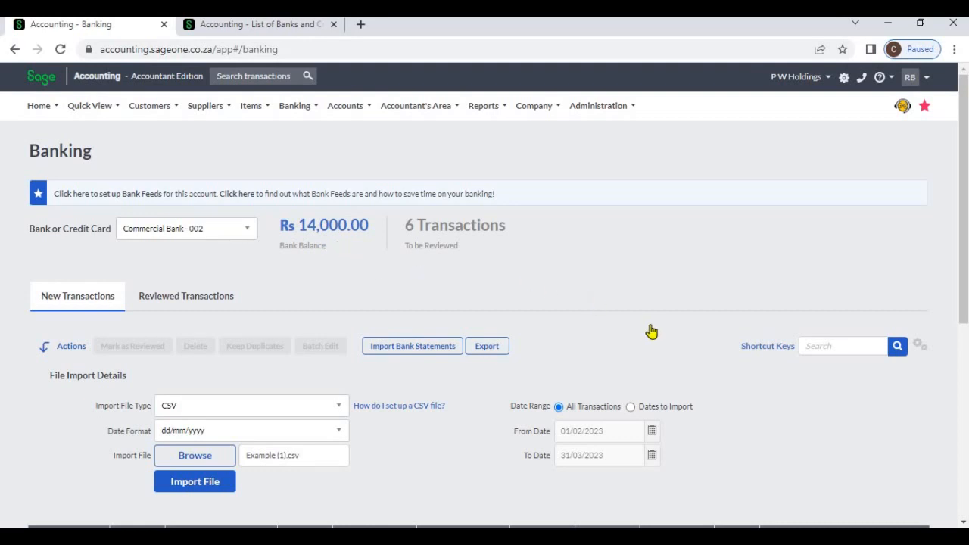
{"action": "scroll", "coordinate": [644, 325], "scroll_direction": "down", "scroll_amount": 4}
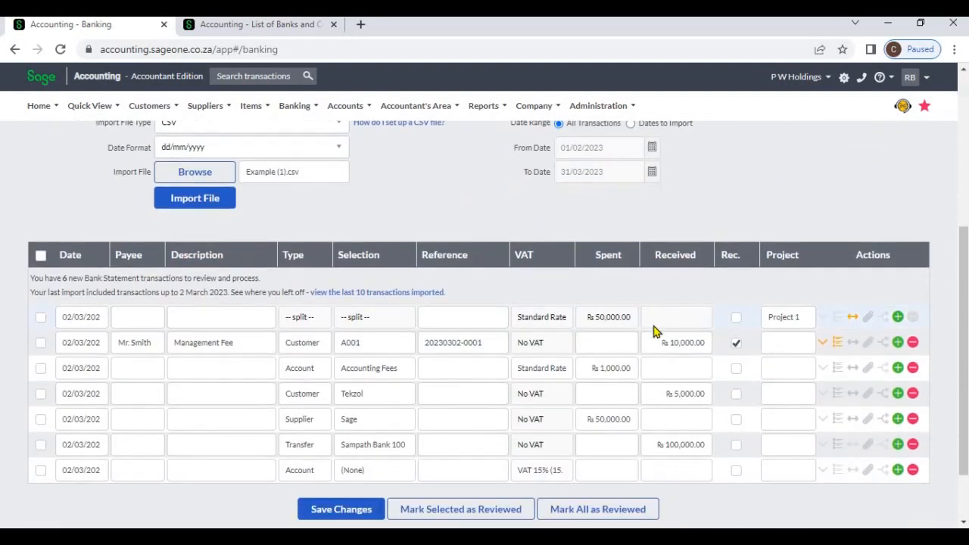
{"action": "scroll", "coordinate": [655, 331], "scroll_direction": "up", "scroll_amount": 2}
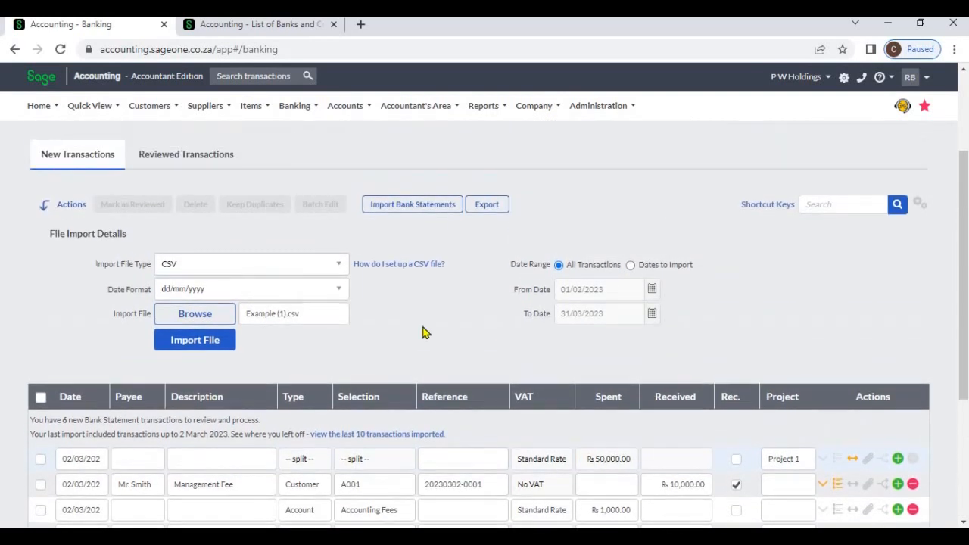
{"action": "scroll", "coordinate": [113, 222], "scroll_direction": "up", "scroll_amount": 1}
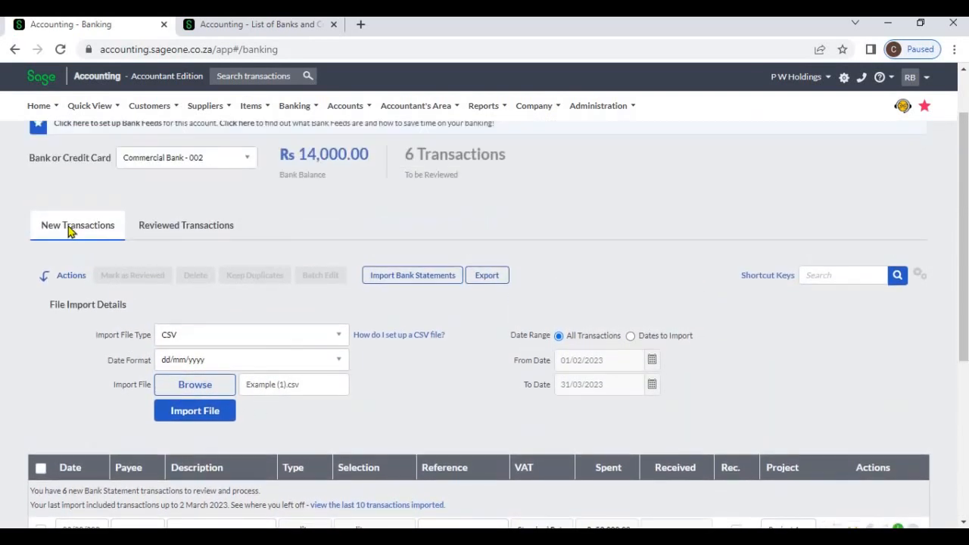
{"action": "left_click", "coordinate": [175, 225]}
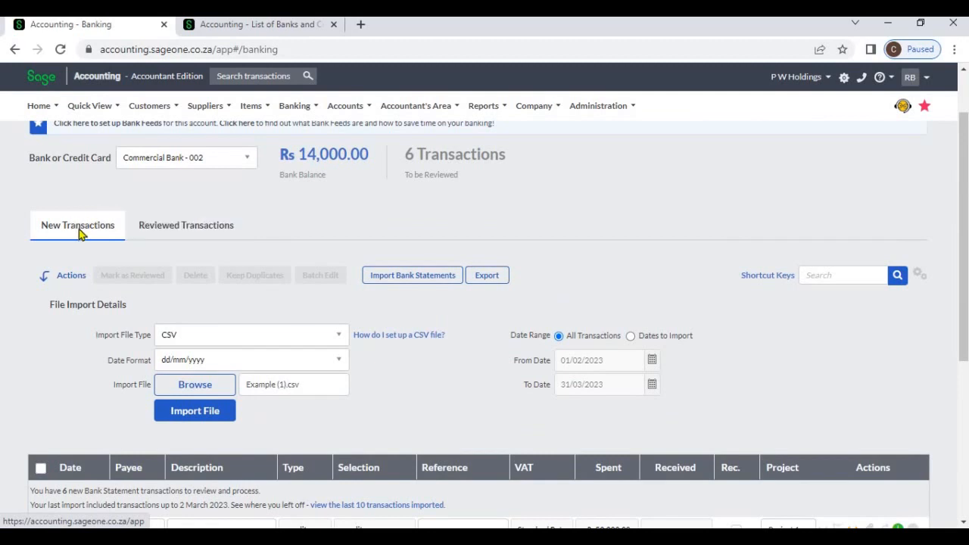
{"action": "scroll", "coordinate": [80, 268], "scroll_direction": "down", "scroll_amount": 3}
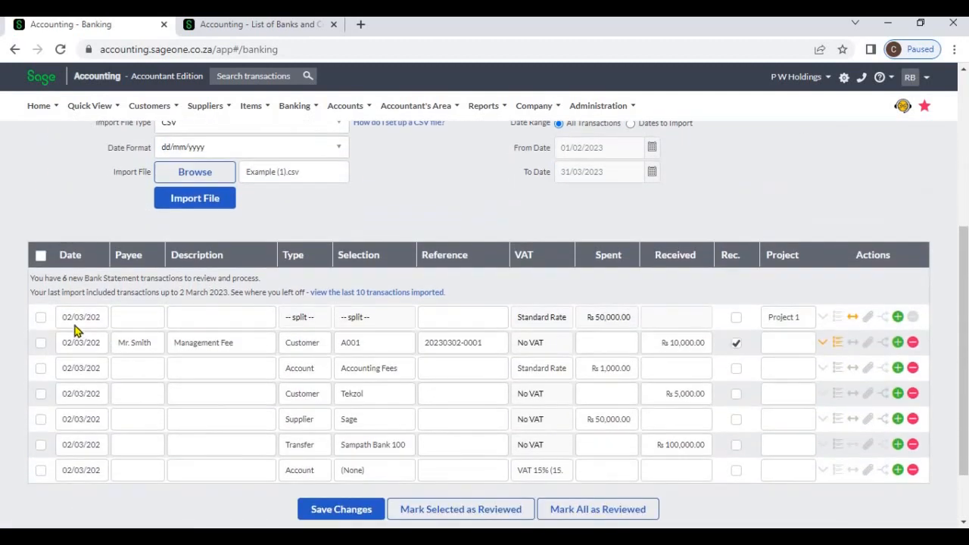
{"action": "scroll", "coordinate": [71, 255], "scroll_direction": "up", "scroll_amount": 3}
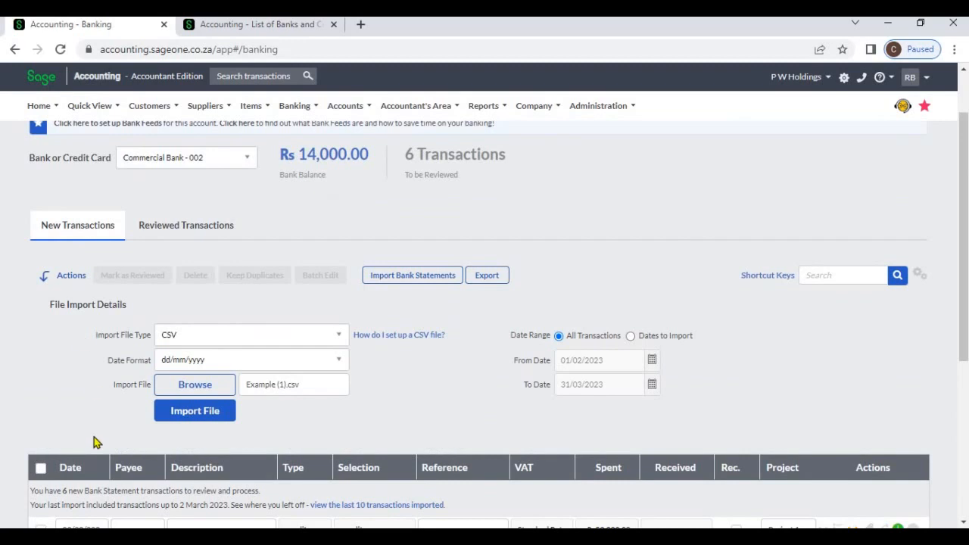
{"action": "scroll", "coordinate": [95, 447], "scroll_direction": "down", "scroll_amount": 2}
{"action": "scroll", "coordinate": [95, 443], "scroll_direction": "up", "scroll_amount": 3}
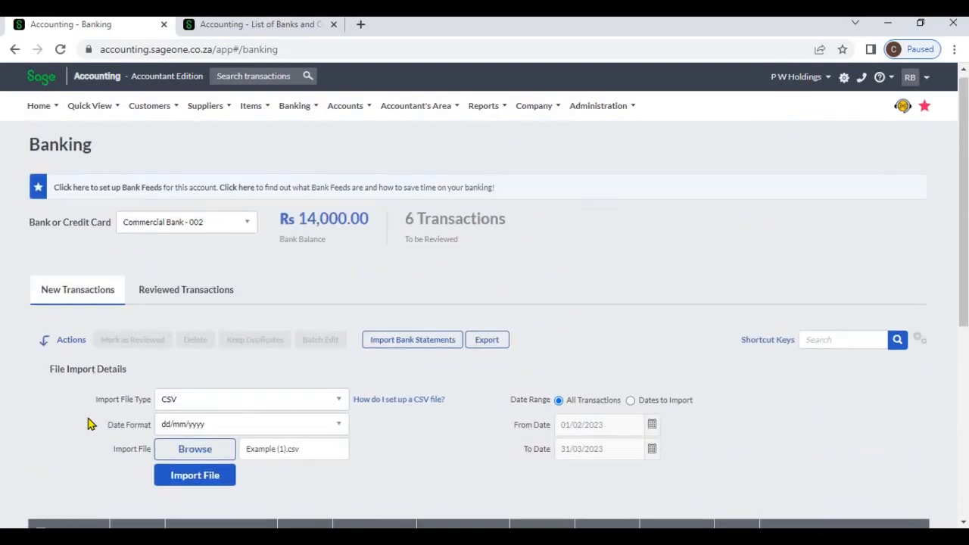
{"action": "left_click", "coordinate": [174, 300]}
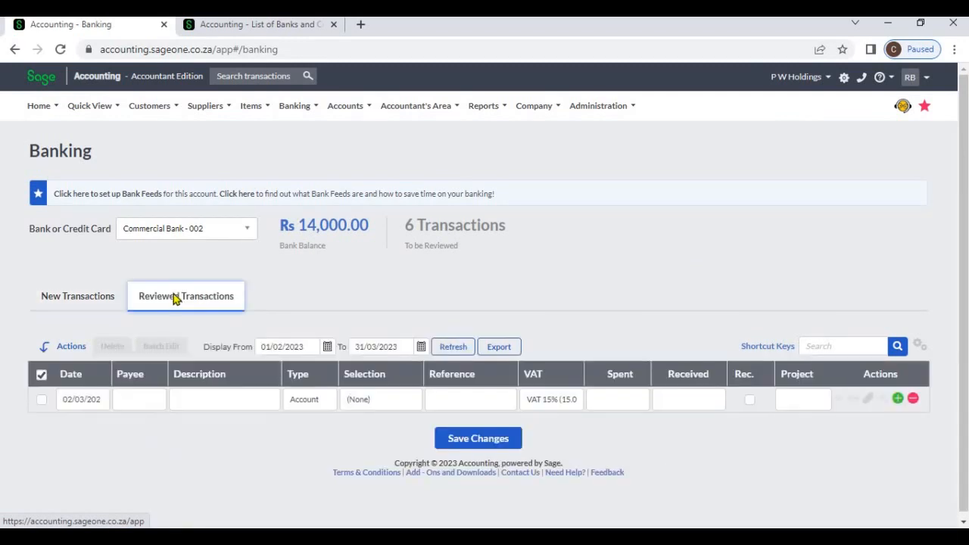
{"action": "left_click", "coordinate": [112, 296]}
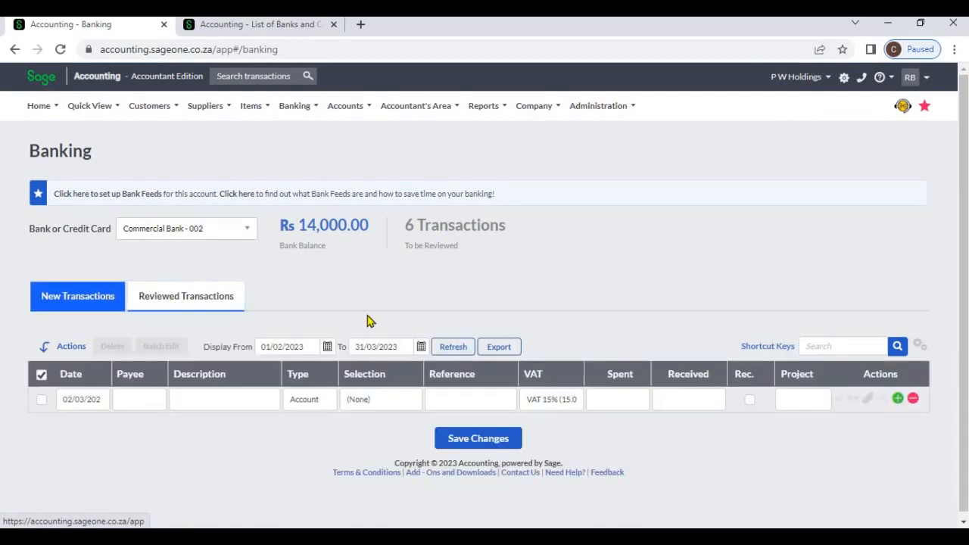
- Mark the Sage supplier transaction as reviewed, check it among the reviewed transactions and return to the new transactions
{"action": "scroll", "coordinate": [368, 322], "scroll_direction": "down", "scroll_amount": 5}
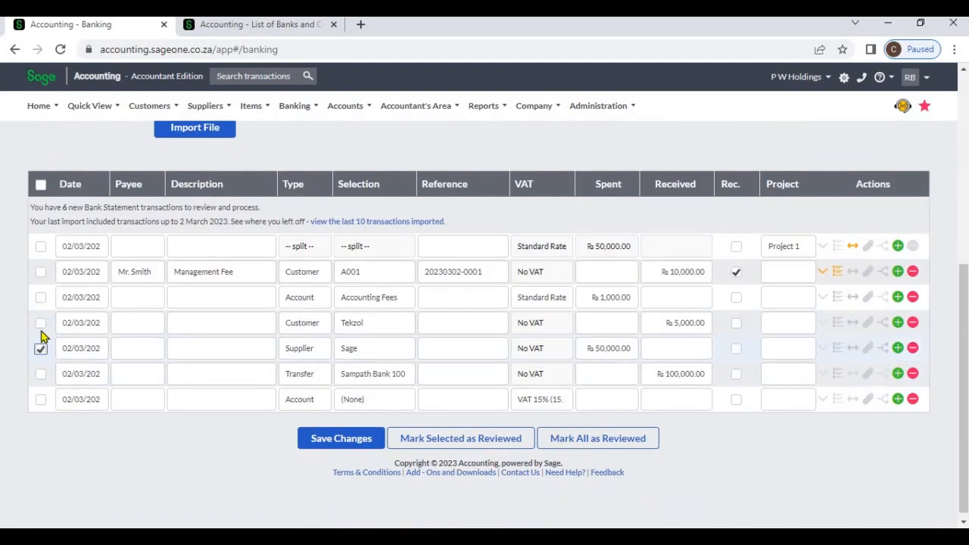
{"action": "left_click", "coordinate": [40, 349]}
{"action": "left_click", "coordinate": [413, 443]}
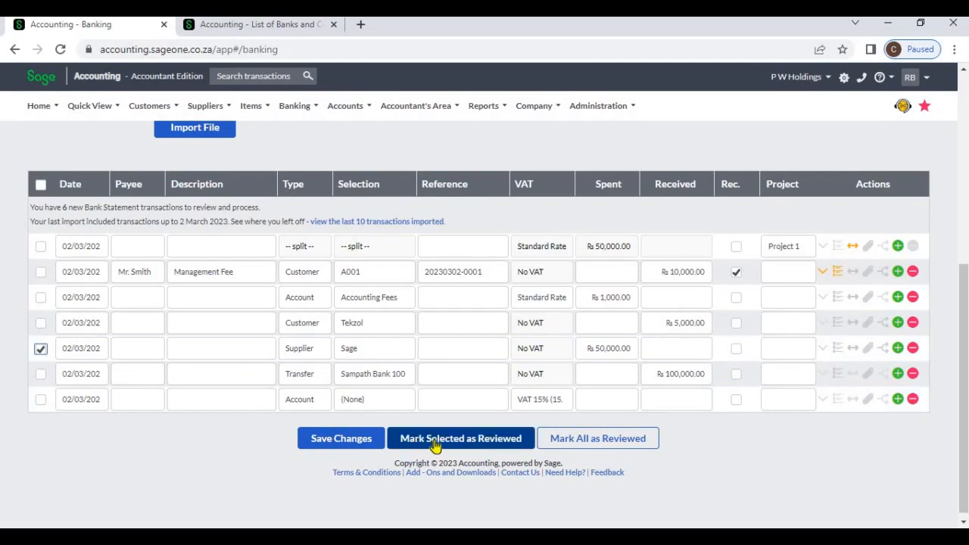
{"action": "left_click", "coordinate": [435, 442]}
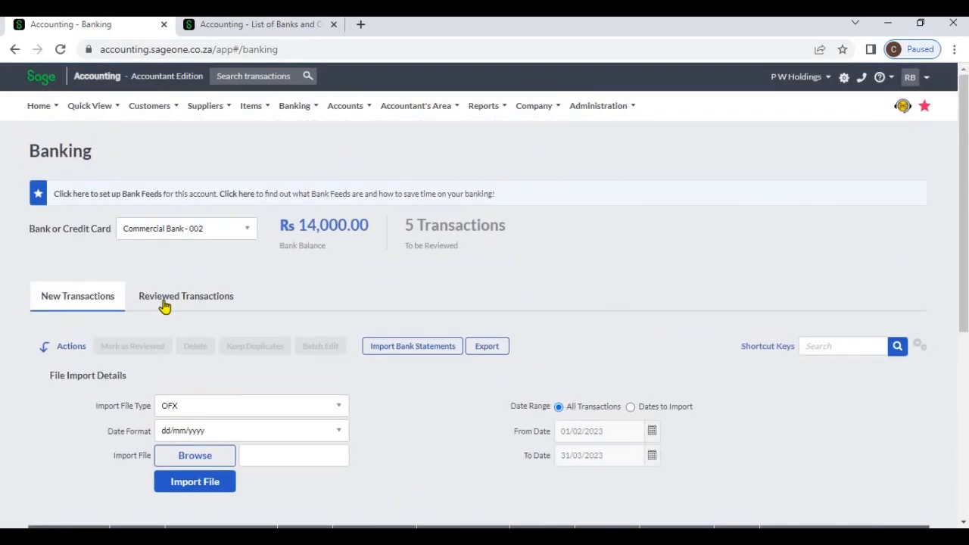
{"action": "left_click", "coordinate": [164, 300]}
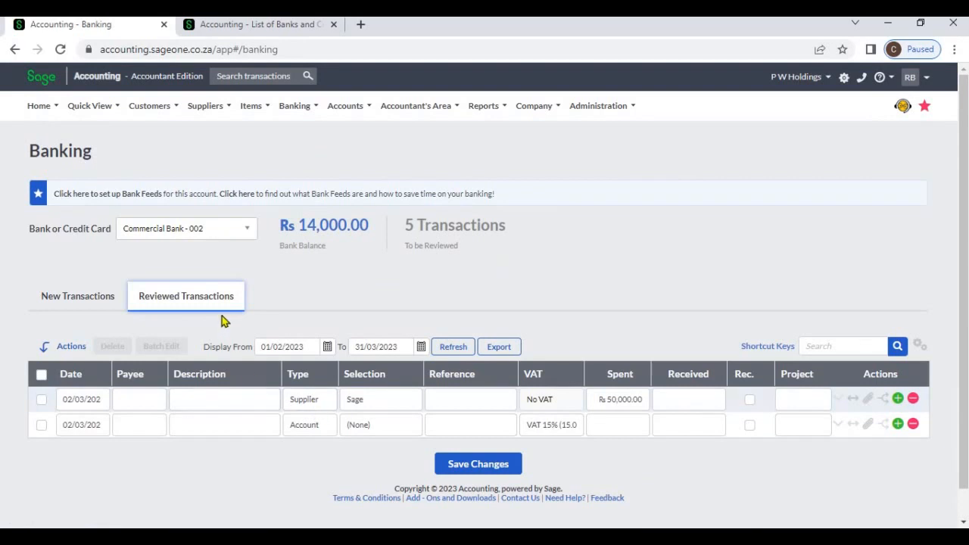
{"action": "left_click", "coordinate": [95, 306]}
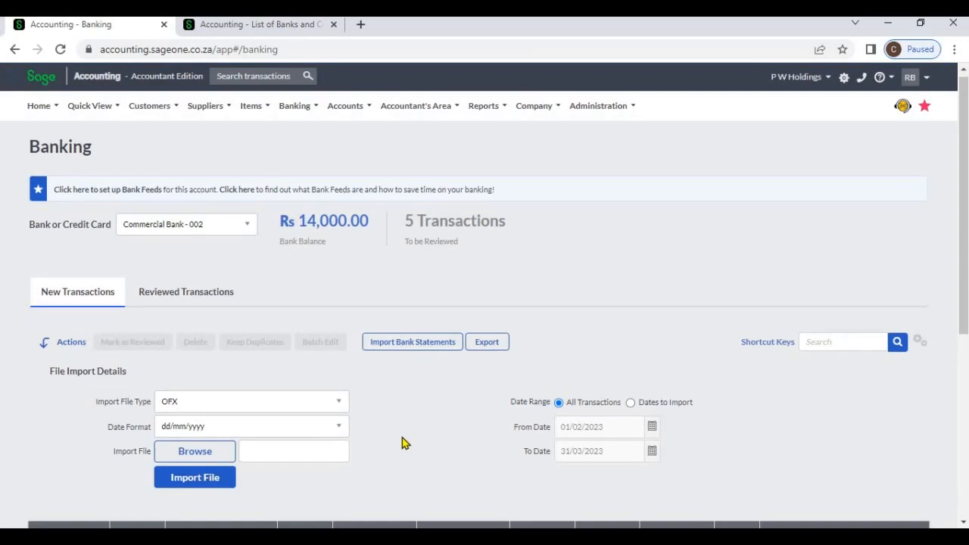
- Select the Sampath Bank transfer in the new transactions and examine the options for marking transactions as reviewed
{"action": "scroll", "coordinate": [402, 439], "scroll_direction": "down", "scroll_amount": 3}
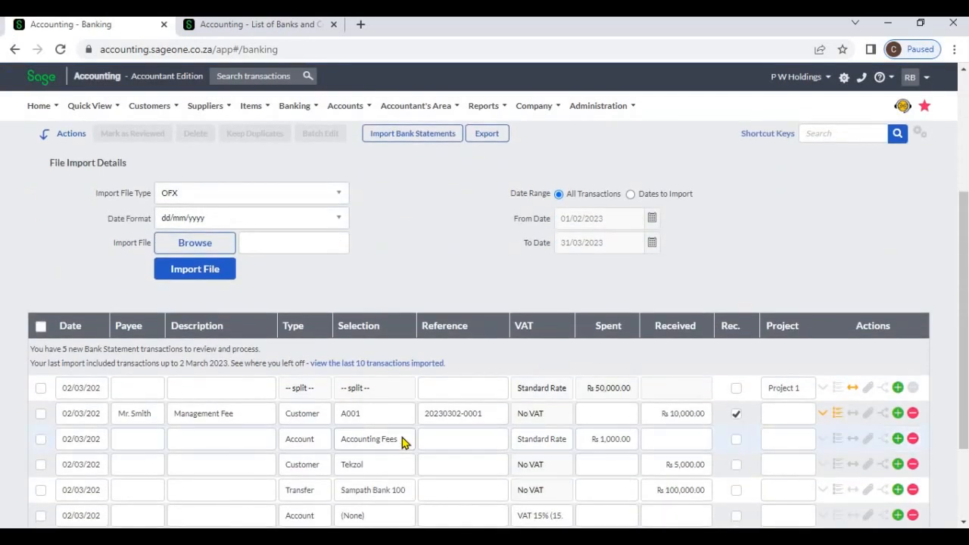
{"action": "scroll", "coordinate": [402, 442], "scroll_direction": "up", "scroll_amount": 1}
{"action": "scroll", "coordinate": [402, 442], "scroll_direction": "down", "scroll_amount": 2}
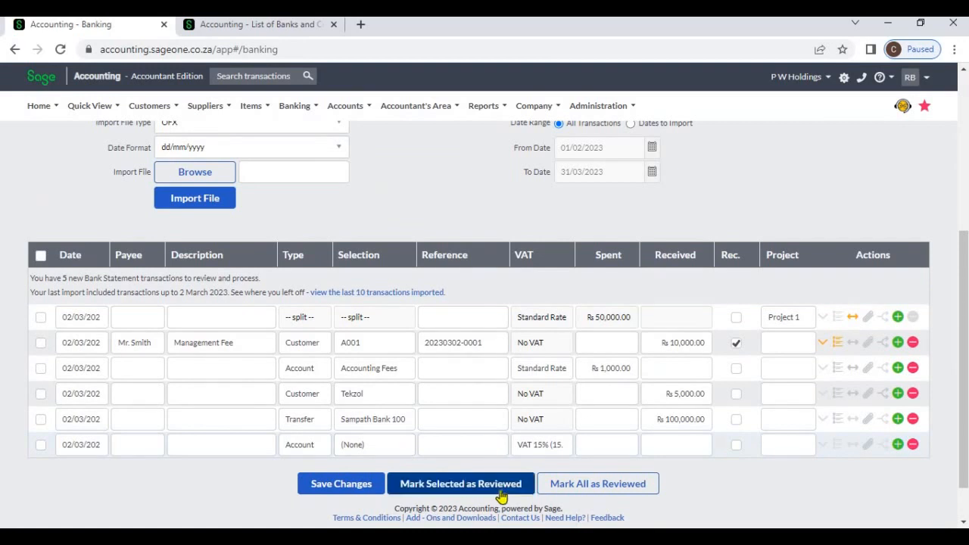
{"action": "left_click", "coordinate": [42, 421]}
{"action": "left_click", "coordinate": [432, 485]}
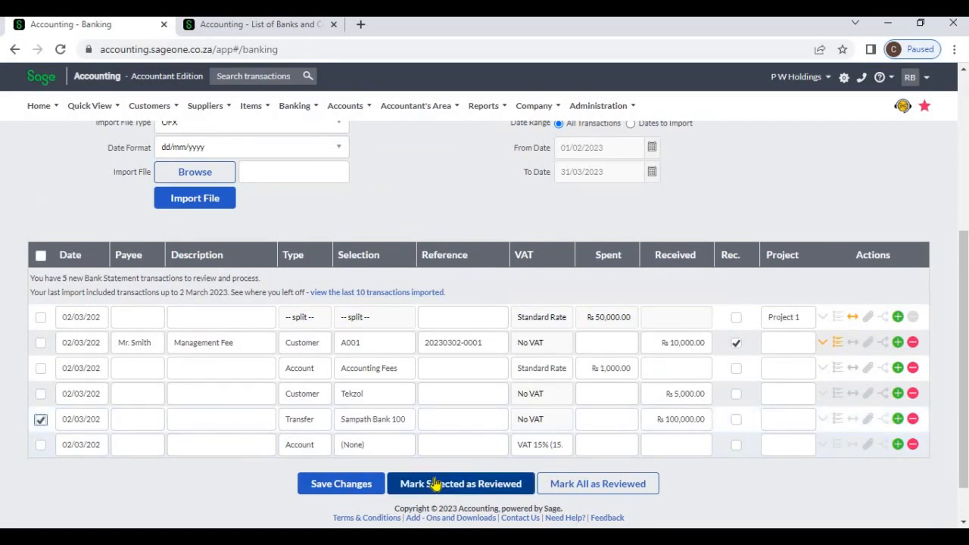
{"action": "left_click", "coordinate": [564, 494]}
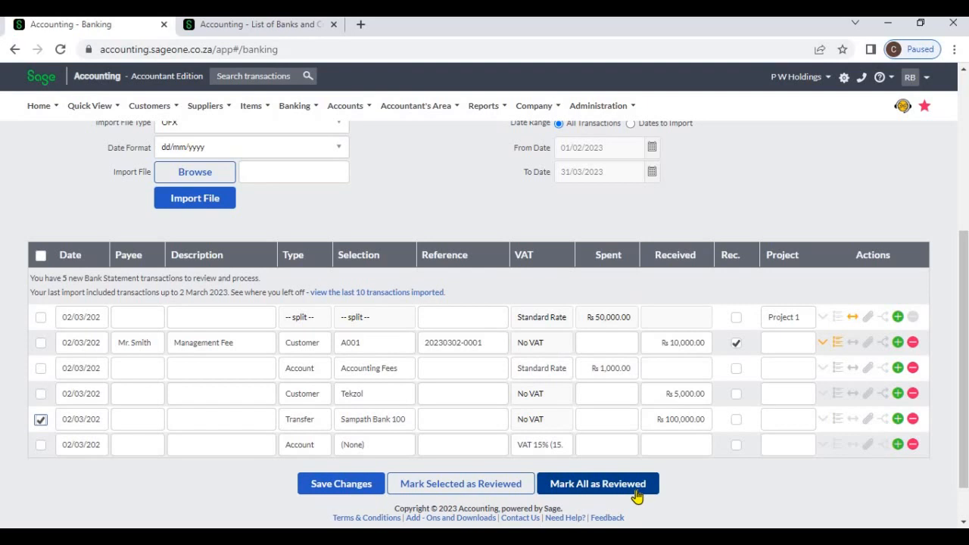
- Examine the transaction types offered for customers and suppliers, such as customer receipts and supplier payments
{"action": "scroll", "coordinate": [611, 466], "scroll_direction": "up", "scroll_amount": 3}
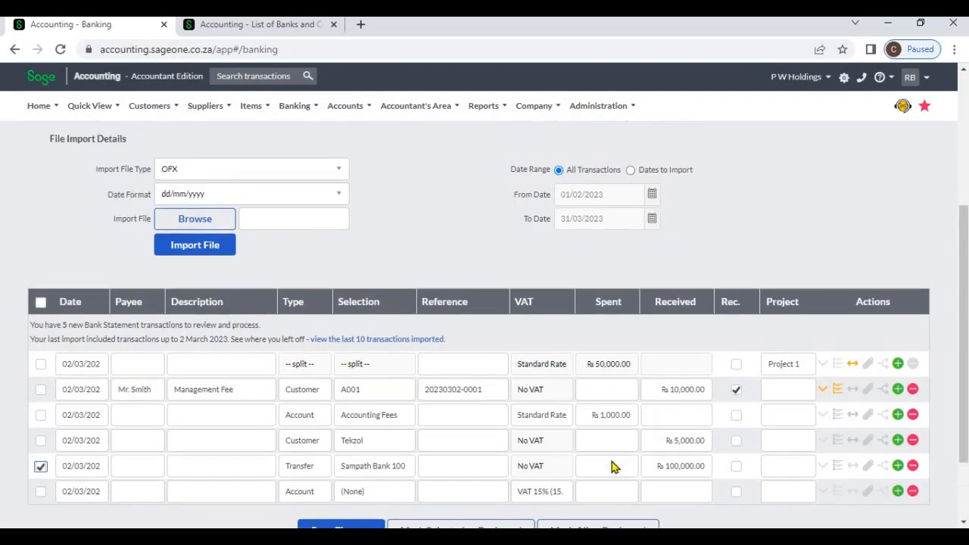
{"action": "scroll", "coordinate": [611, 466], "scroll_direction": "up", "scroll_amount": 1}
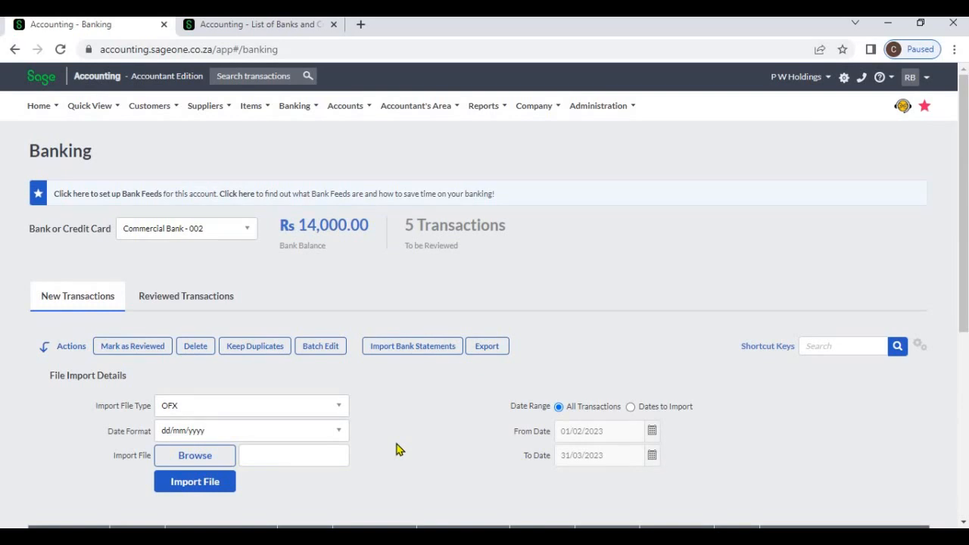
{"action": "left_click", "coordinate": [138, 112]}
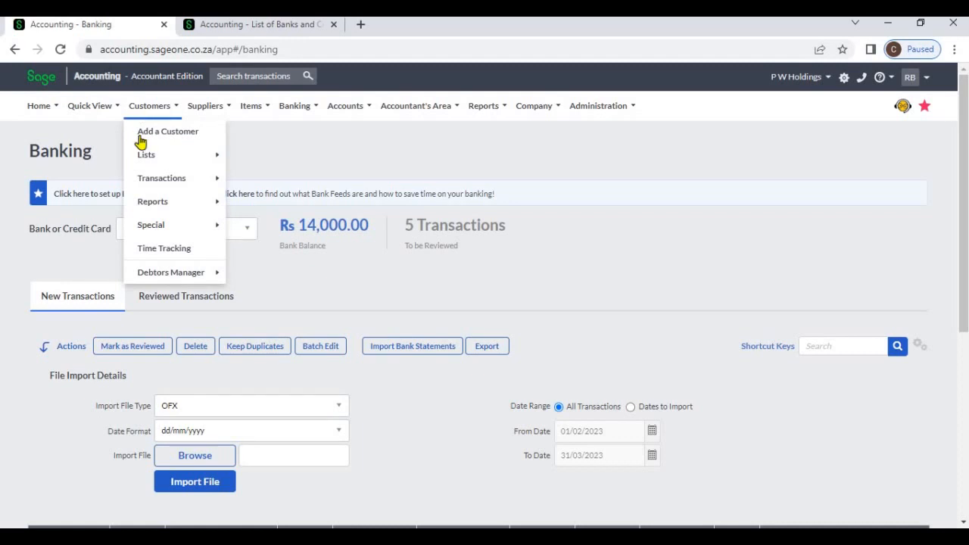
{"action": "mouse_move", "coordinate": [153, 182]}
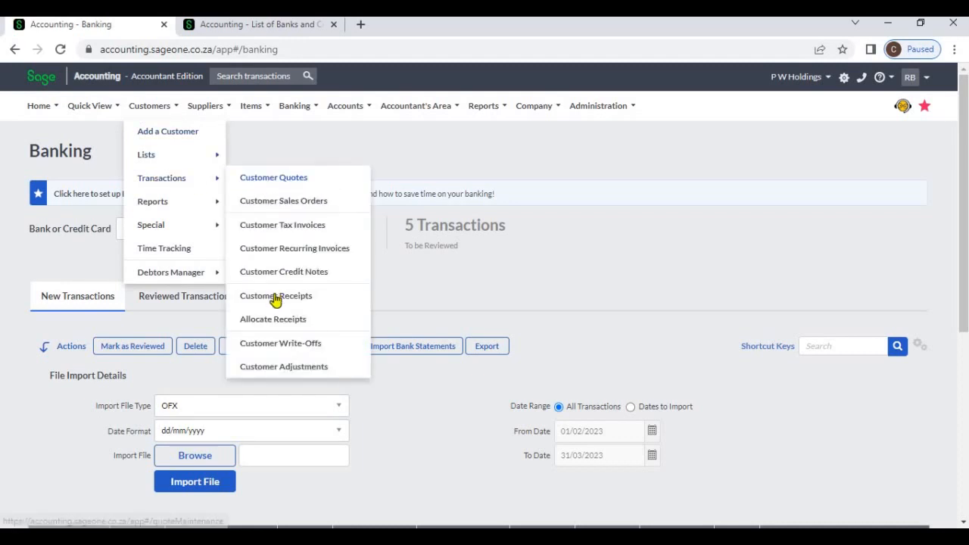
{"action": "mouse_move", "coordinate": [205, 113]}
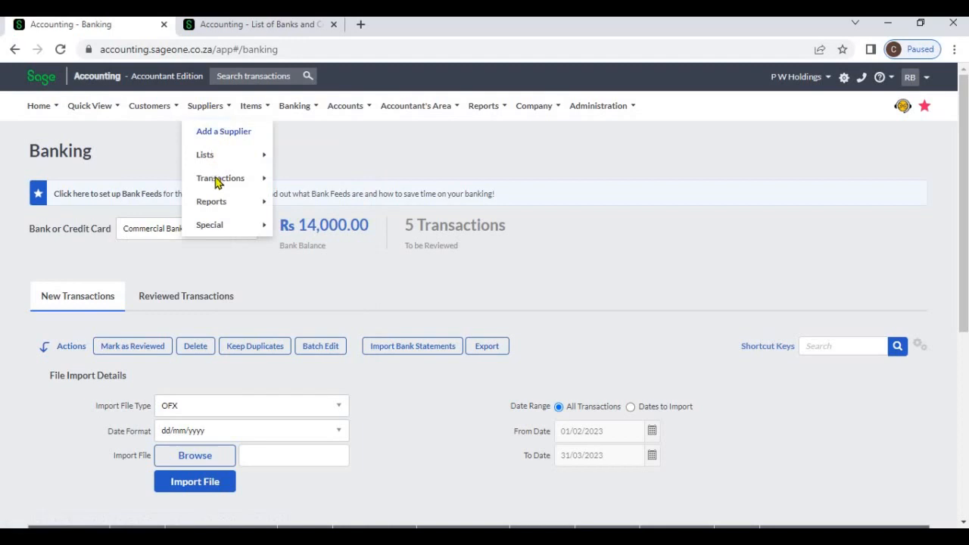
{"action": "mouse_move", "coordinate": [217, 183]}
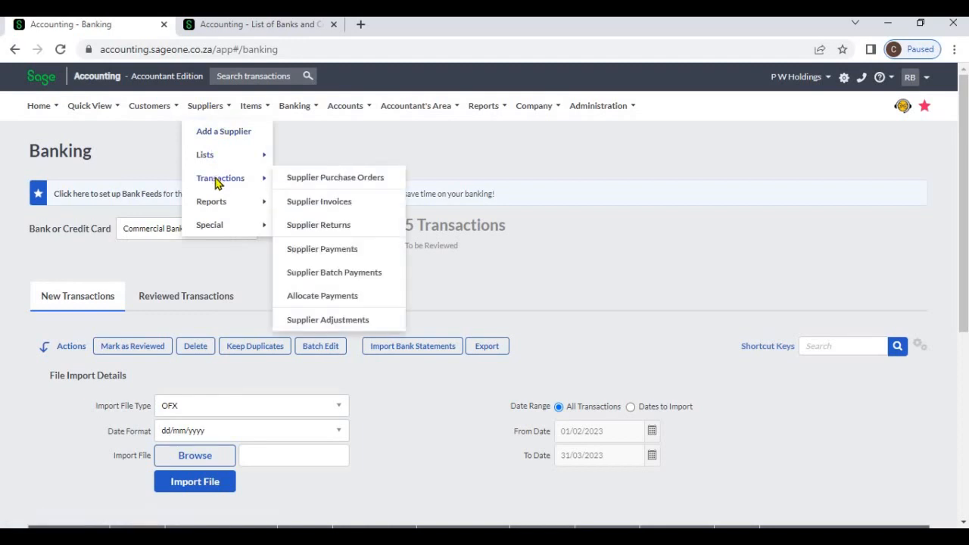
{"action": "left_click", "coordinate": [353, 252]}
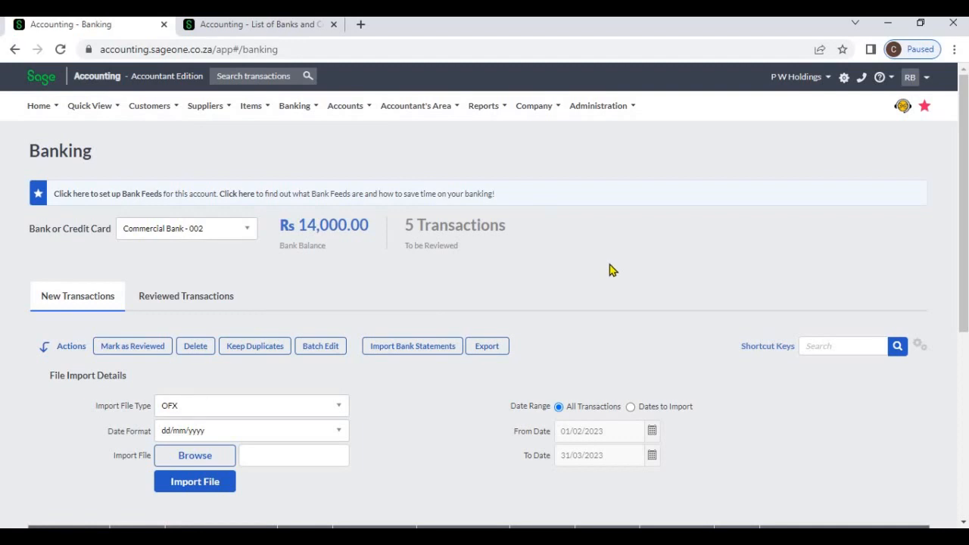
{"action": "scroll", "coordinate": [451, 350], "scroll_direction": "down", "scroll_amount": 2}
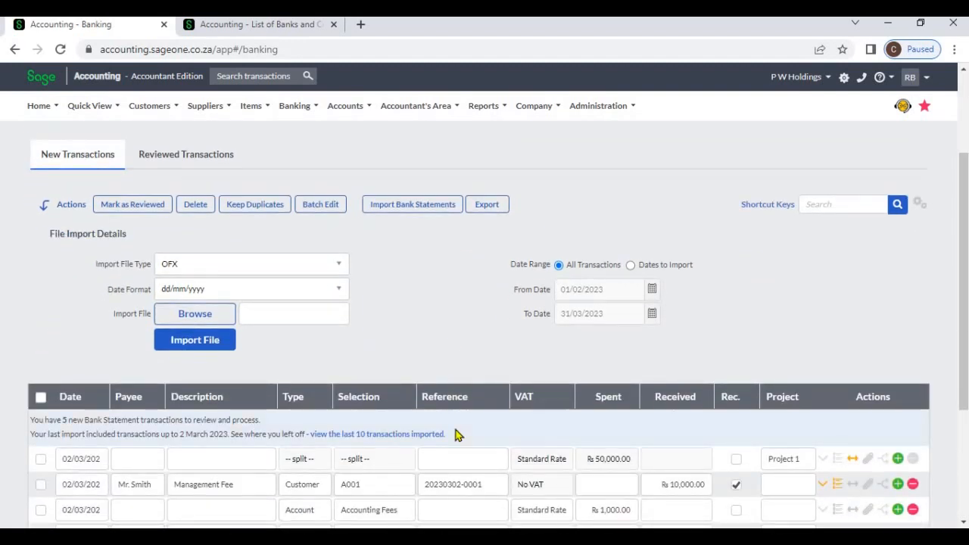
- Look over the new Commercial Bank transactions and examine the supplier transaction options, including Supplier Payments
{"action": "scroll", "coordinate": [455, 434], "scroll_direction": "down", "scroll_amount": 2}
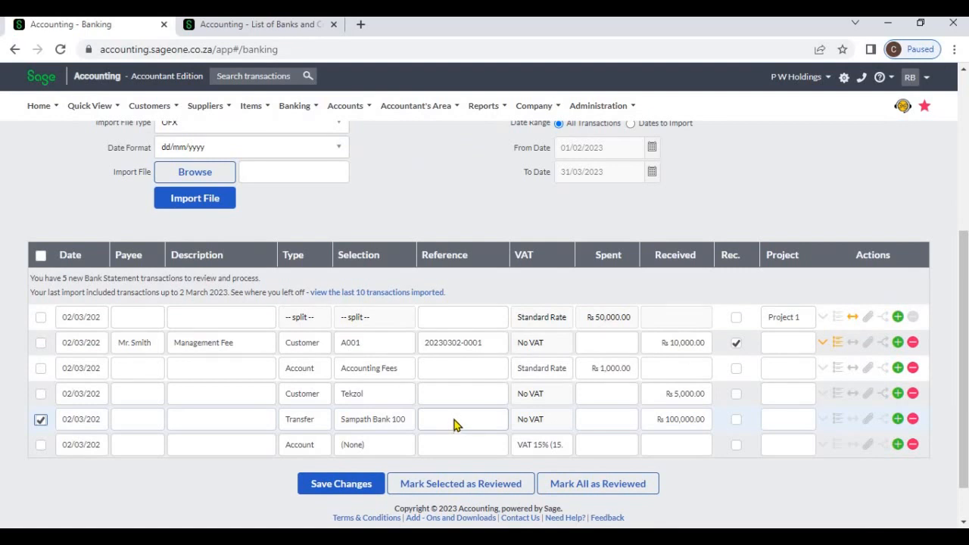
{"action": "scroll", "coordinate": [454, 412], "scroll_direction": "up", "scroll_amount": 4}
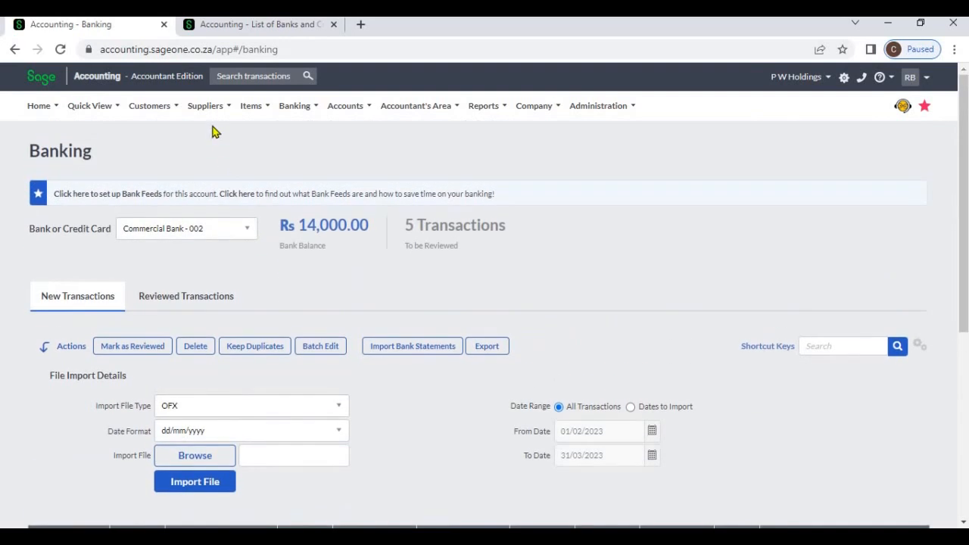
{"action": "left_click", "coordinate": [172, 112]}
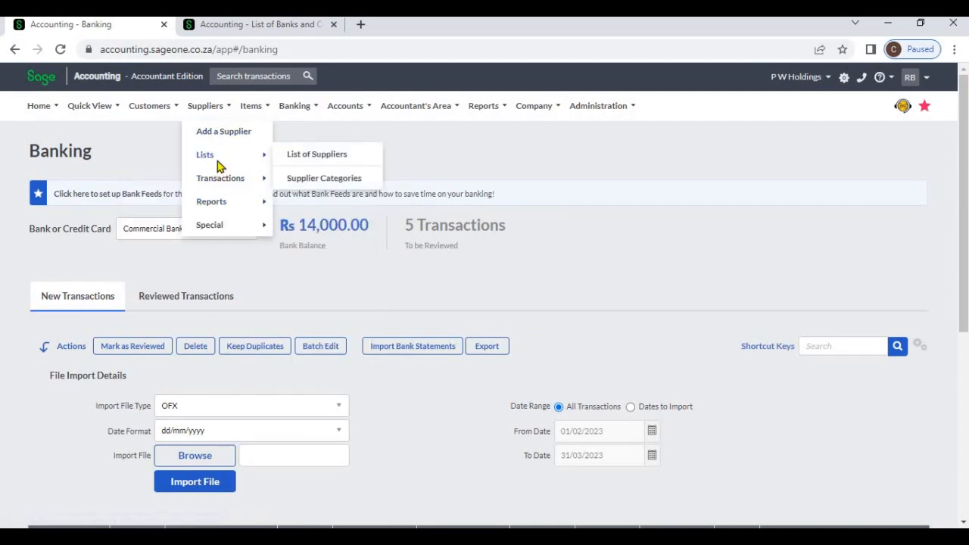
{"action": "mouse_move", "coordinate": [219, 177]}
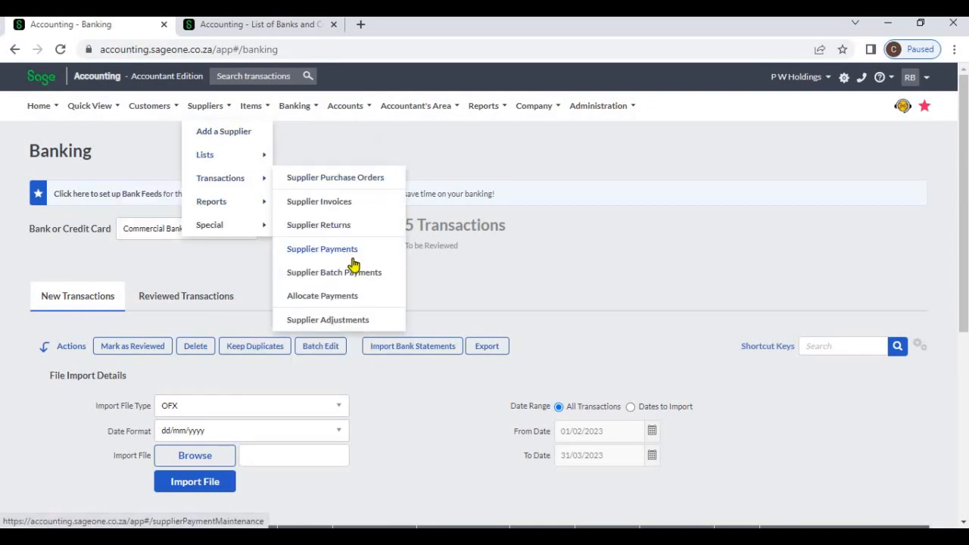
{"action": "scroll", "coordinate": [461, 374], "scroll_direction": "down", "scroll_amount": 4}
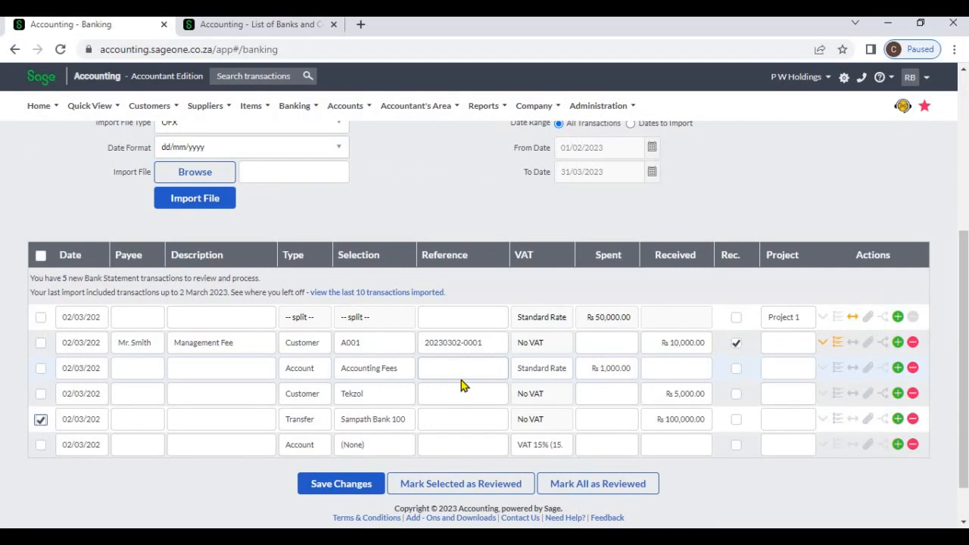
{"action": "scroll", "coordinate": [461, 379], "scroll_direction": "up", "scroll_amount": 3}
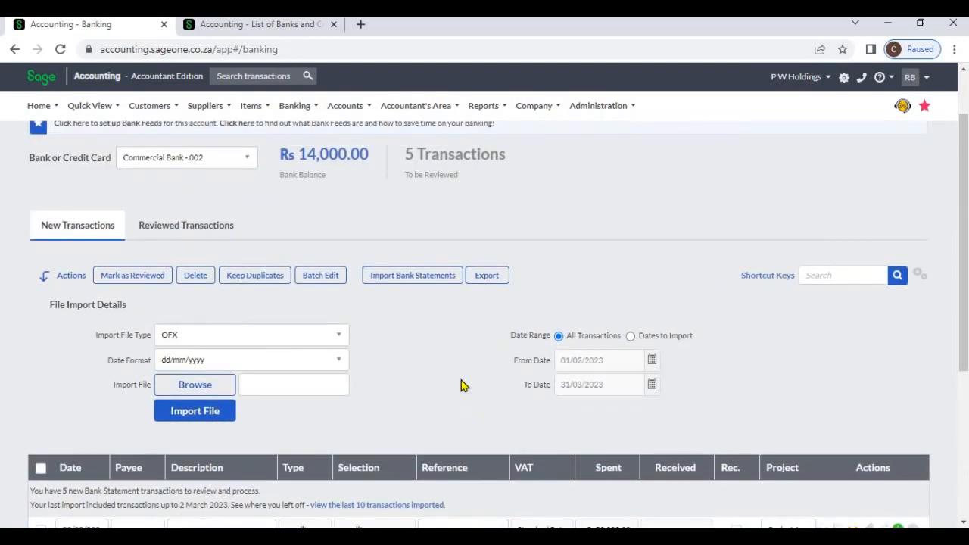
{"action": "scroll", "coordinate": [464, 388], "scroll_direction": "up", "scroll_amount": 1}
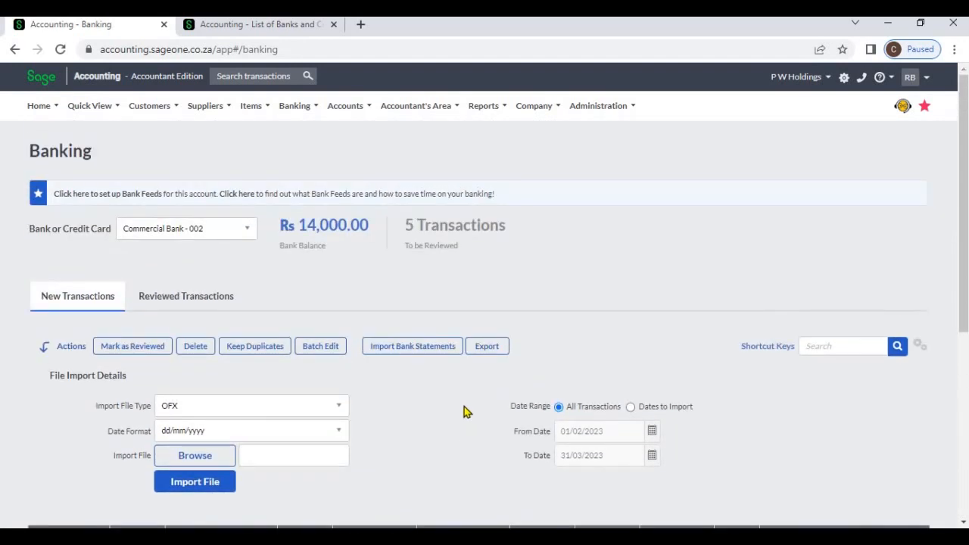
{"action": "scroll", "coordinate": [462, 407], "scroll_direction": "down", "scroll_amount": 1}
{"action": "scroll", "coordinate": [462, 406], "scroll_direction": "down", "scroll_amount": 4}
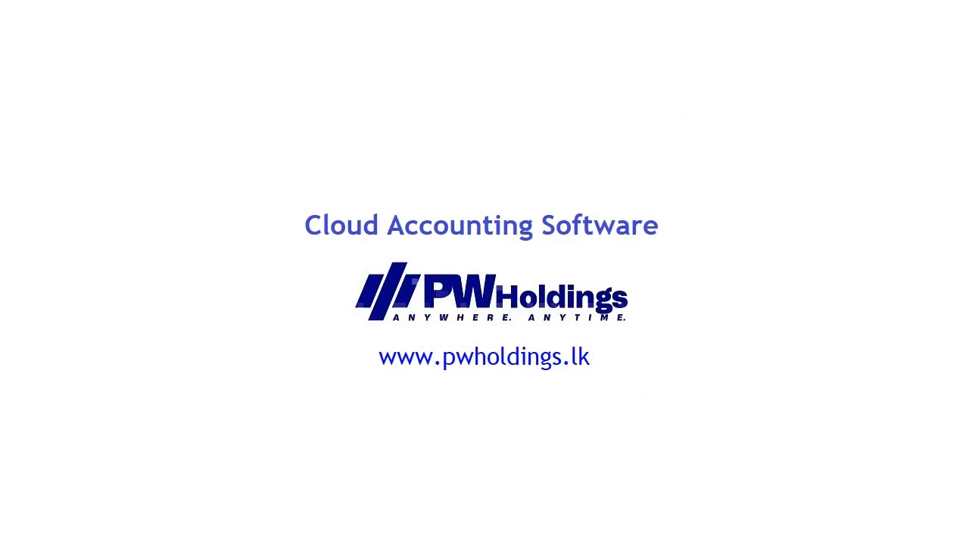